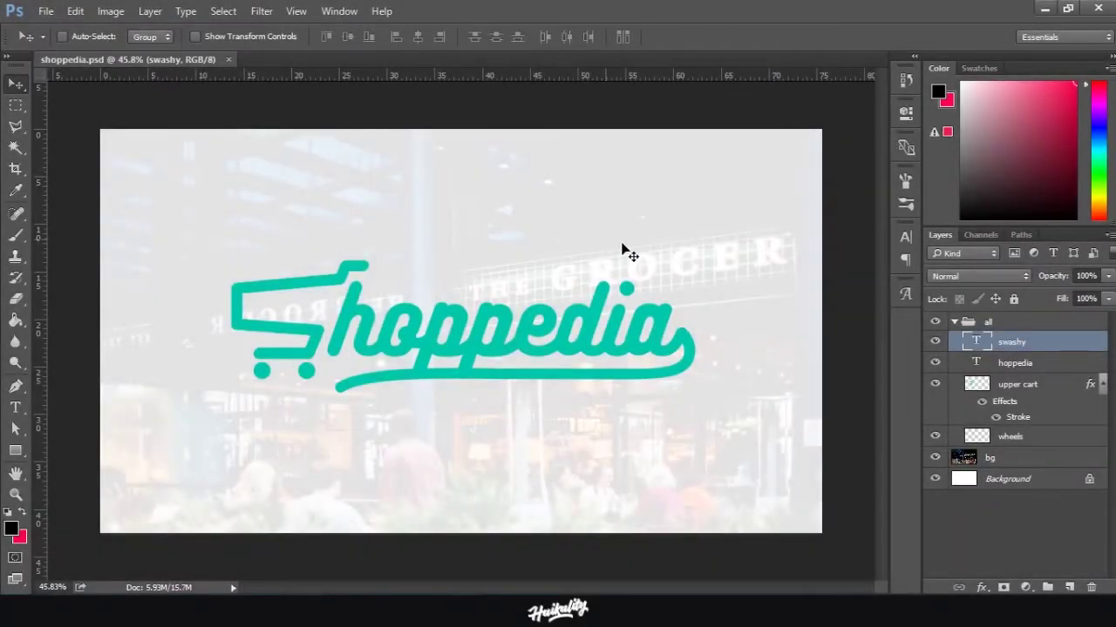
Create a new blank document with width 1920 and height 1080 pixels via File > New.
click(45, 10)
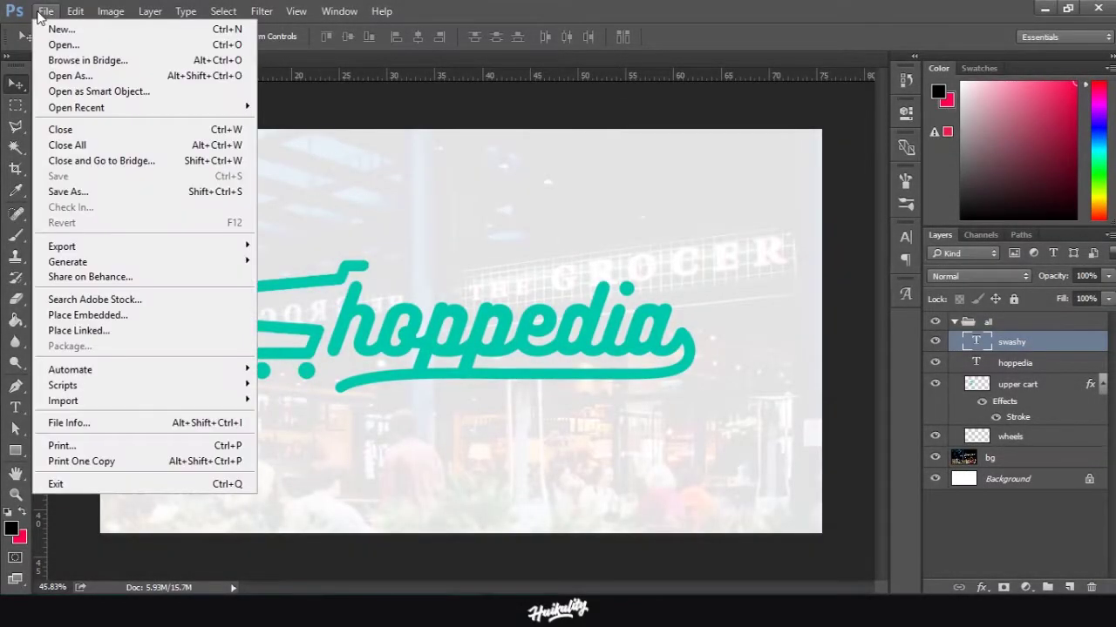
click(91, 26)
double_click(795, 195)
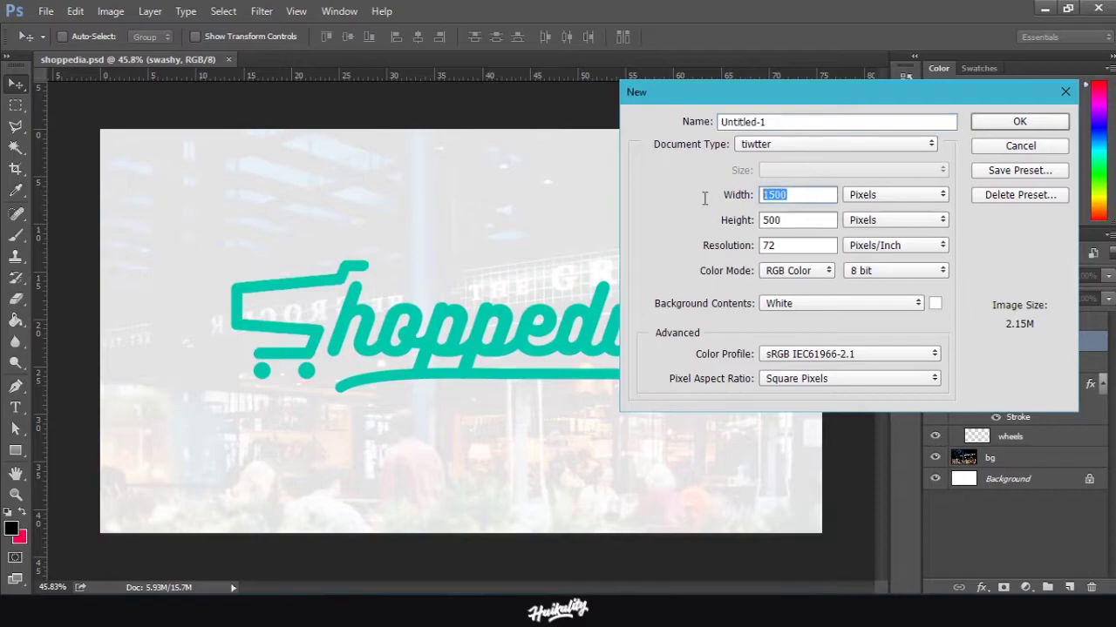
text(1920)
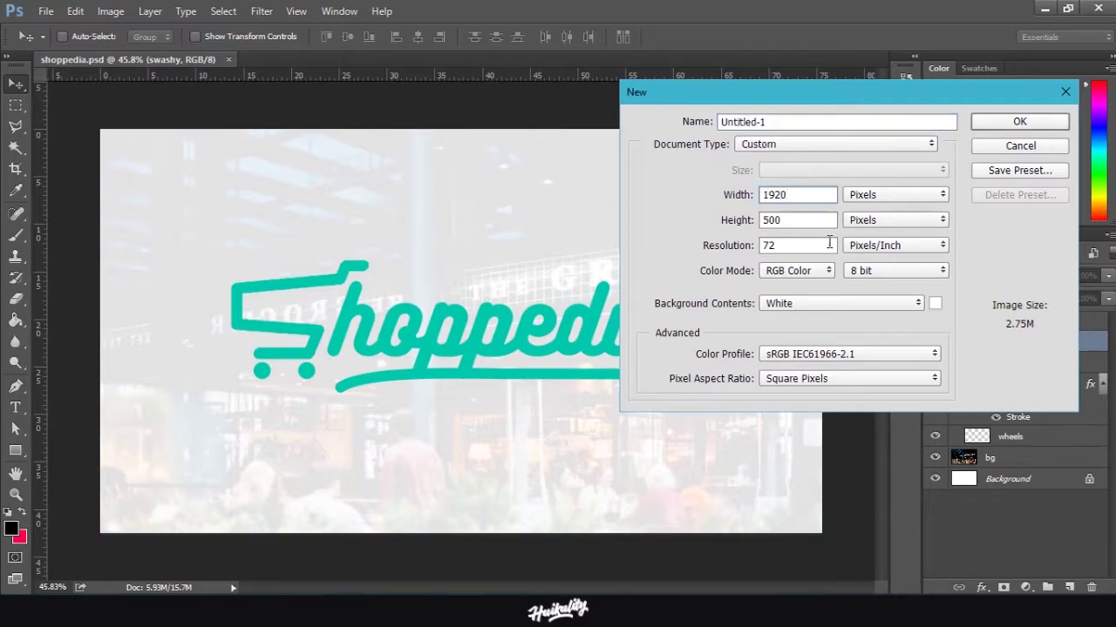
double_click(785, 222)
text(1080)
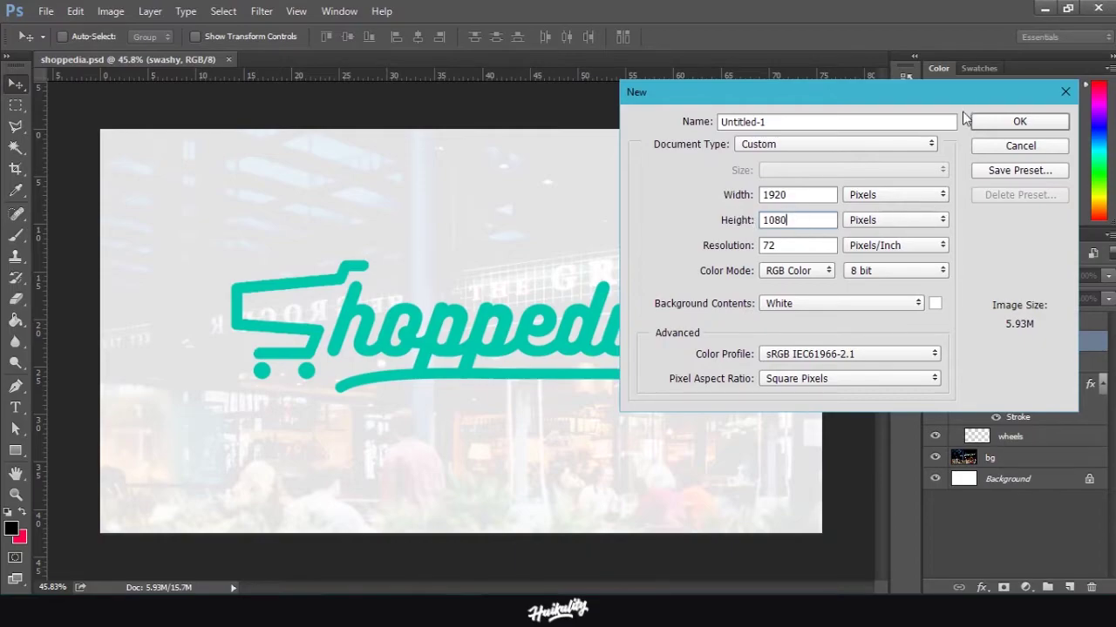
click(1002, 122)
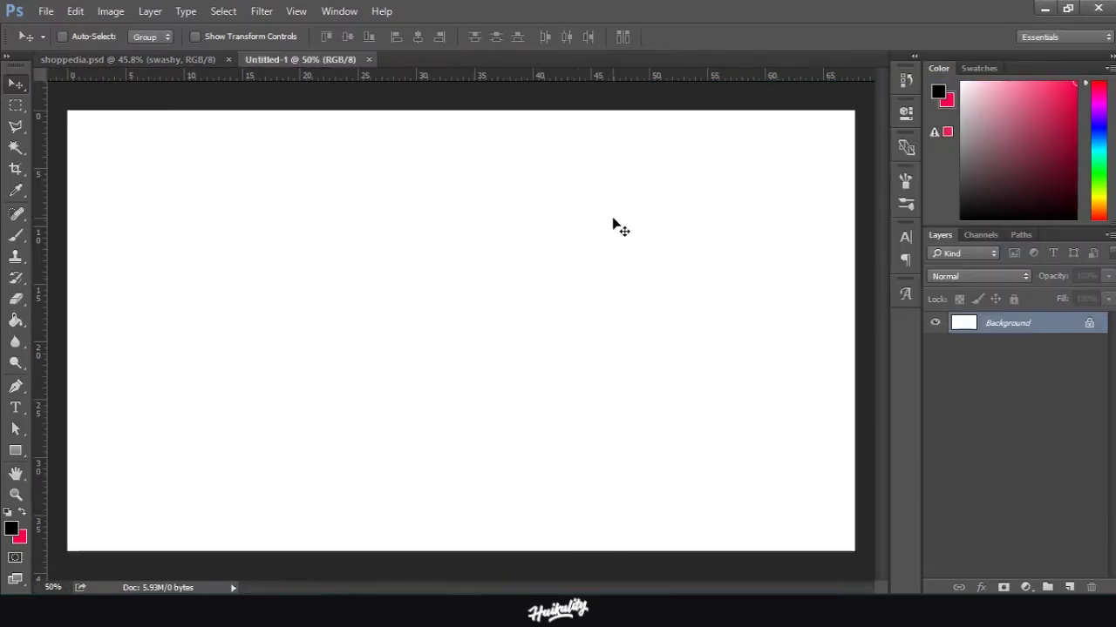
scroll(433, 169, down, 1)
scroll(426, 174, up, 1)
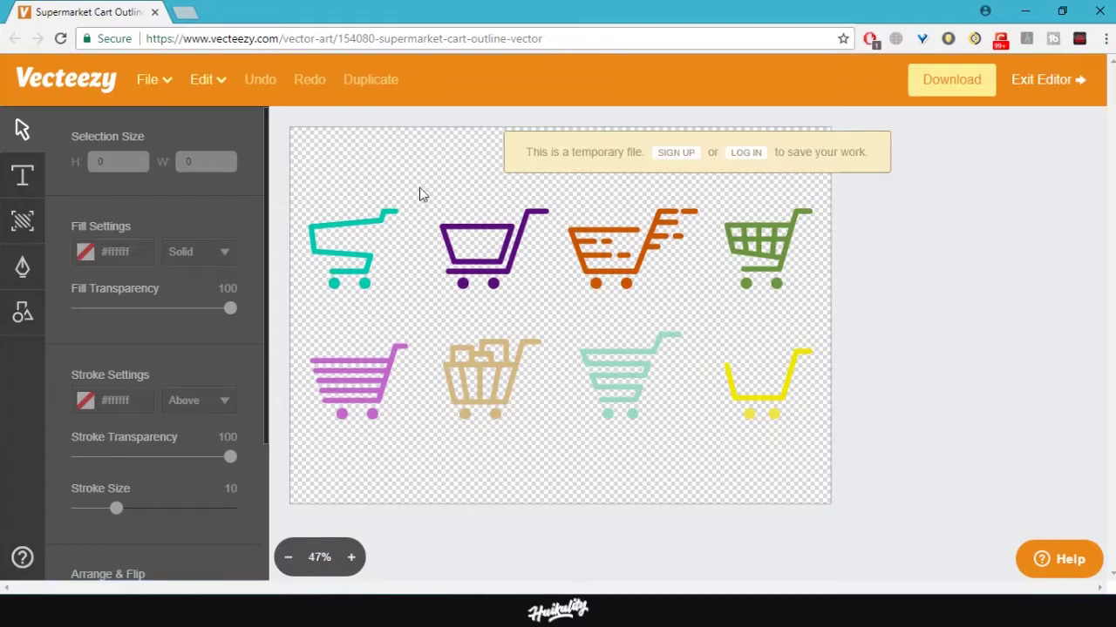
Delete the six other carts and then the pink cart, leaving only the teal one.
drag(419, 188, 821, 435)
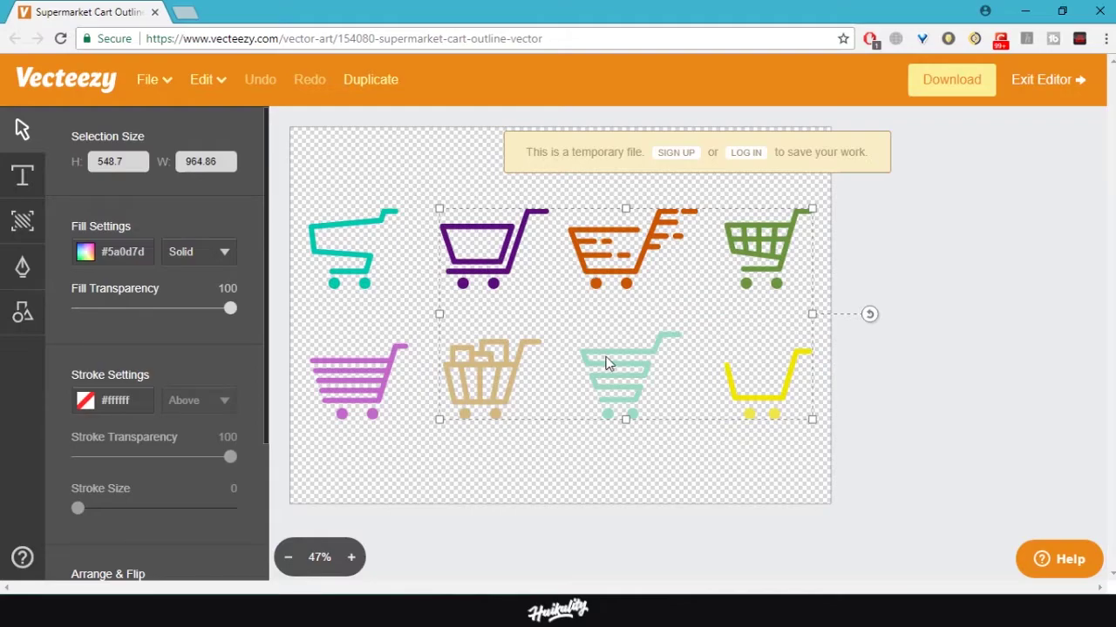
key(Delete)
drag(522, 324, 294, 429)
key(Delete)
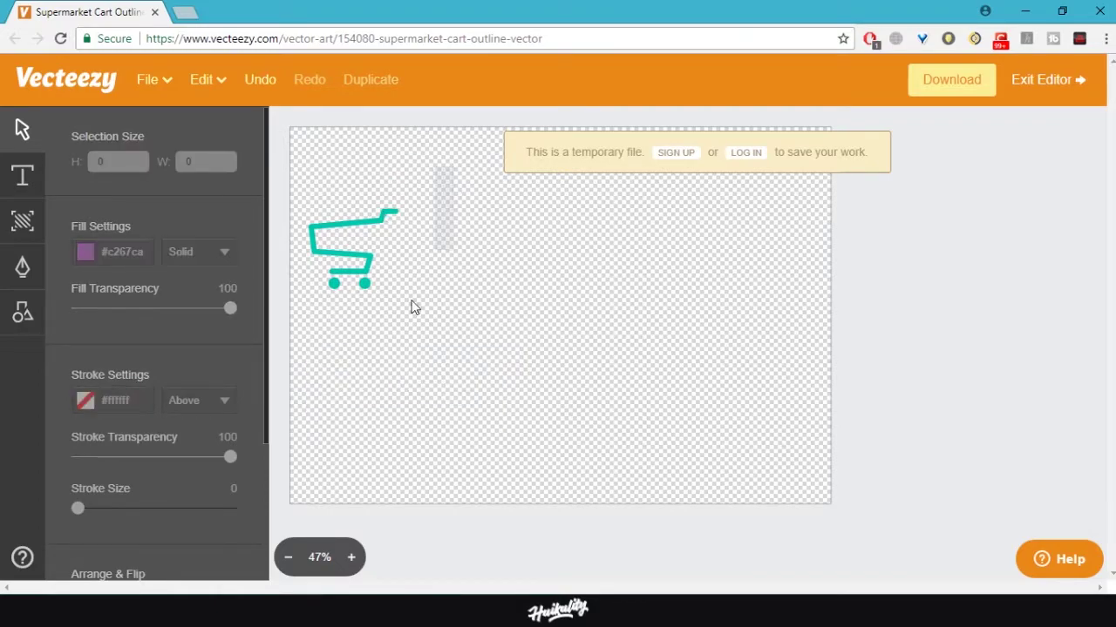
Enlarge the teal cart to about 688.88 × 766.3 and move it toward the canvas centre.
drag(414, 307, 306, 319)
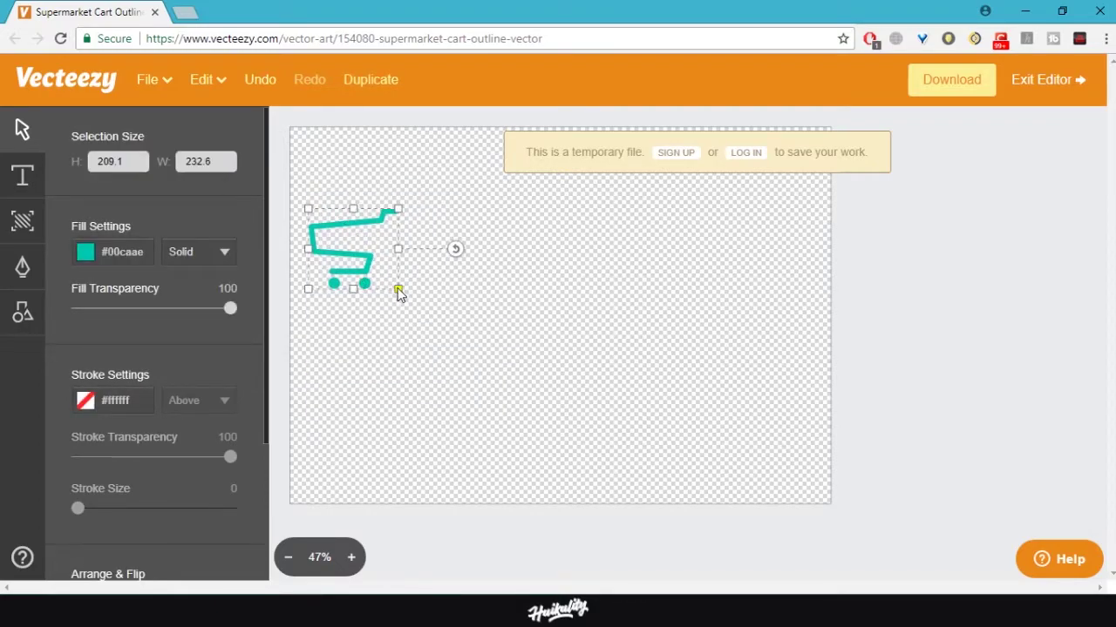
drag(398, 290, 779, 465)
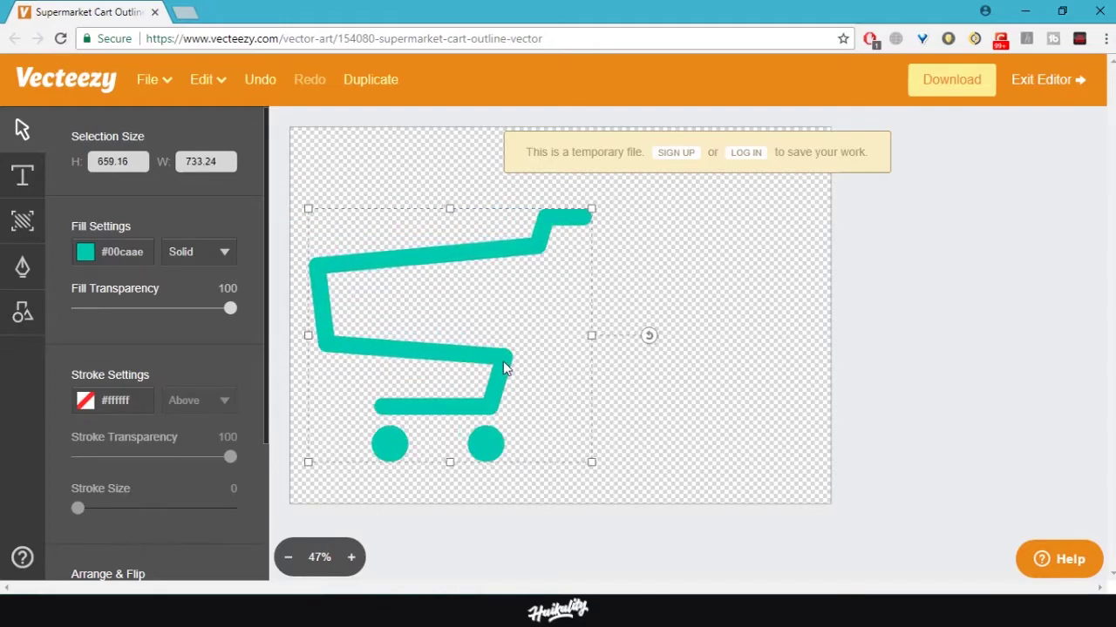
drag(505, 367, 600, 362)
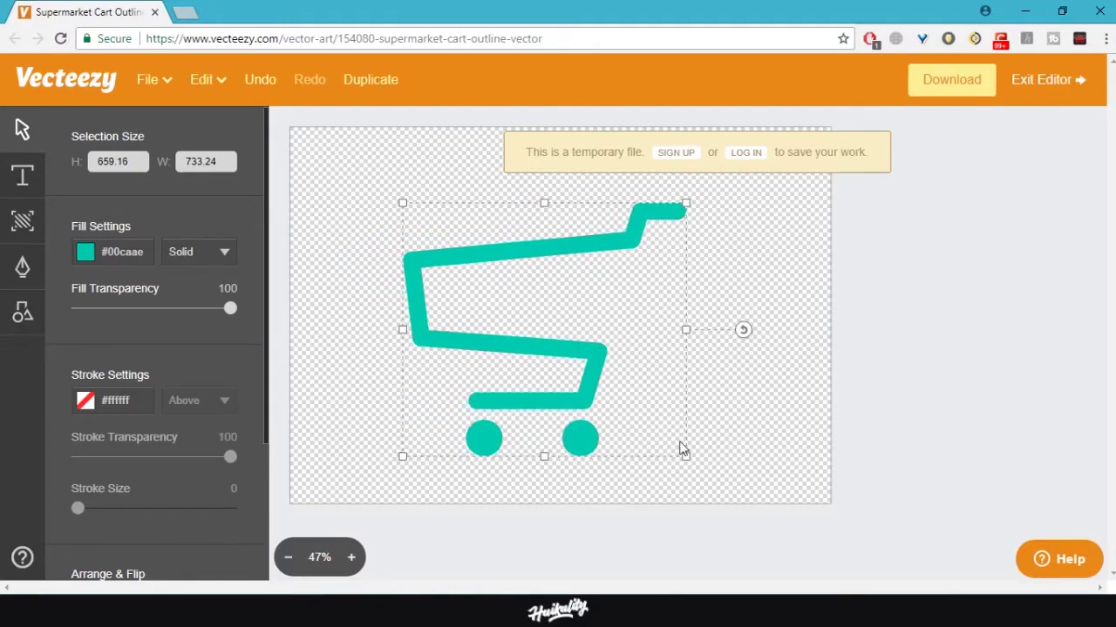
drag(686, 458, 700, 468)
drag(610, 365, 645, 363)
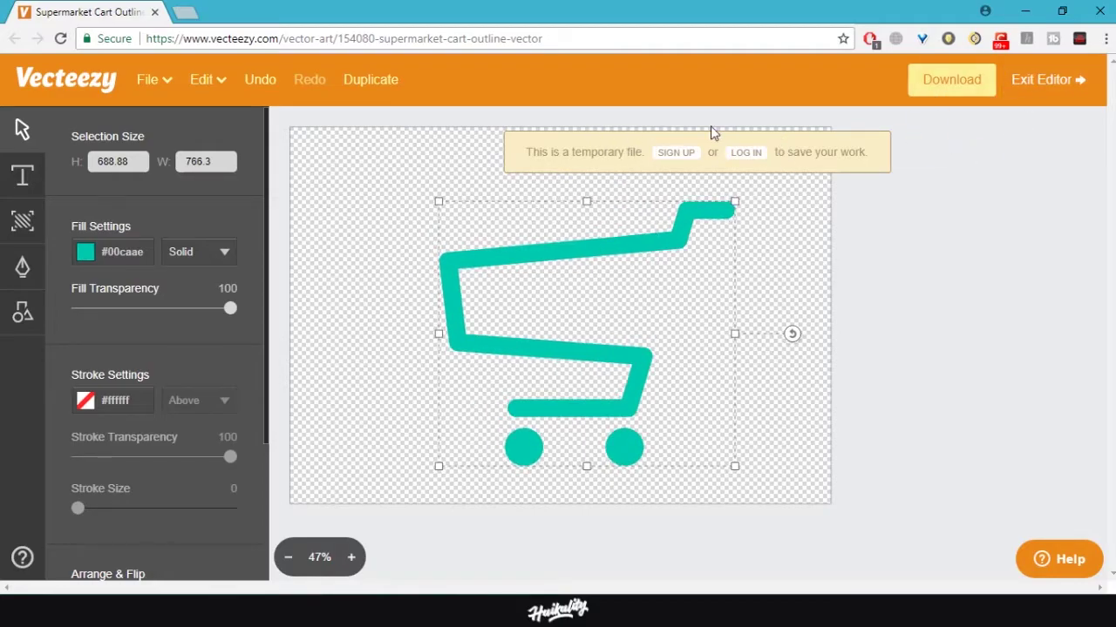
Download the teal cart as a PNG (Bitmap) file, accepting the terms.
click(944, 79)
click(964, 170)
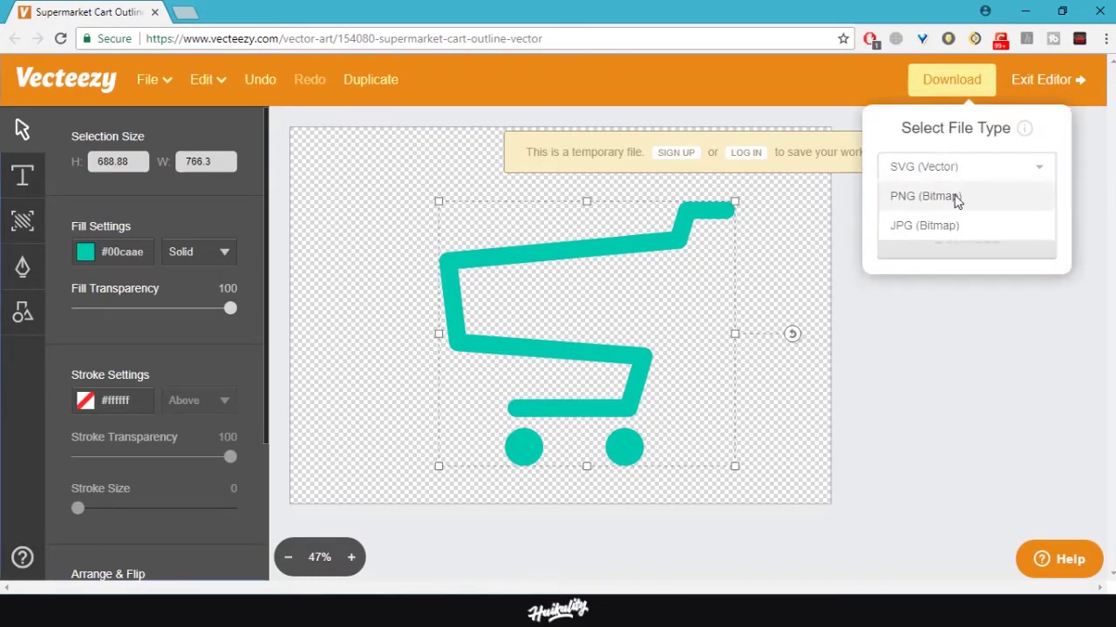
click(926, 196)
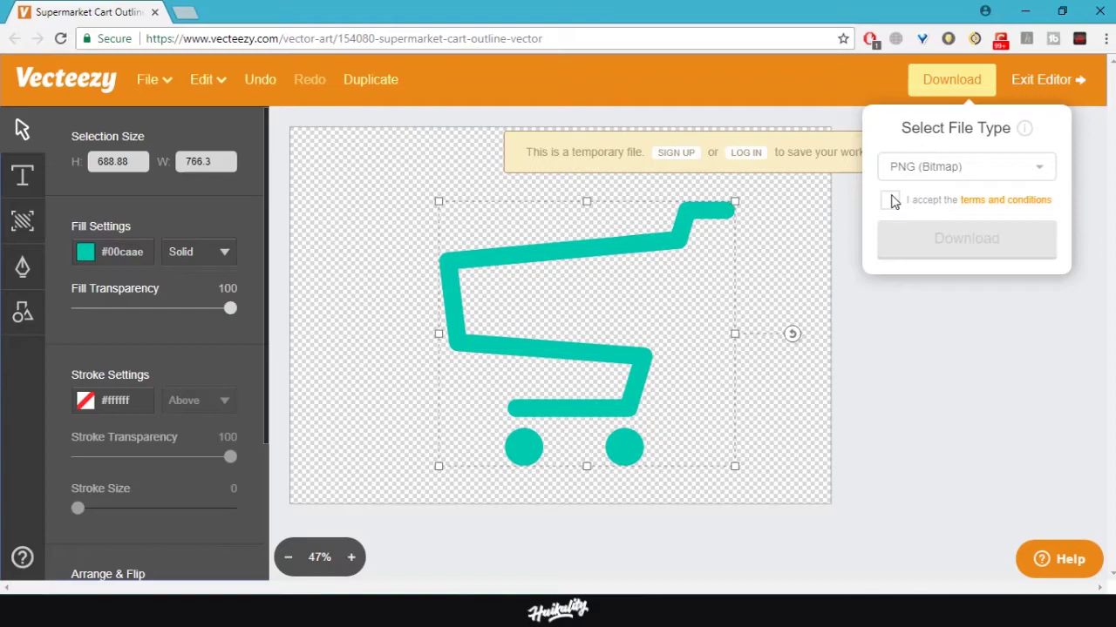
click(890, 200)
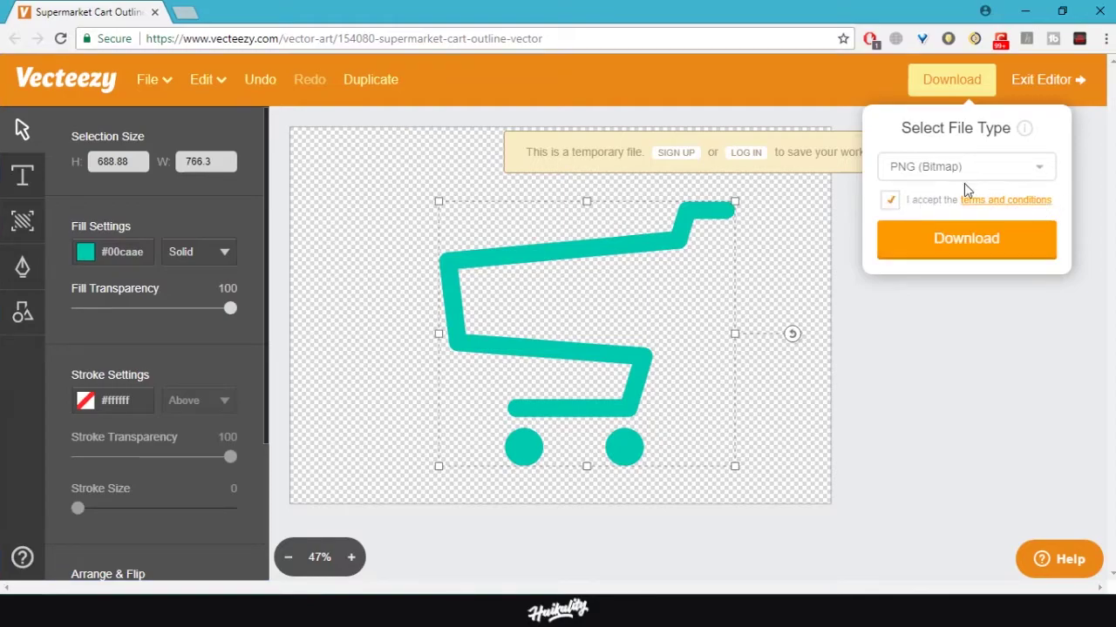
click(961, 241)
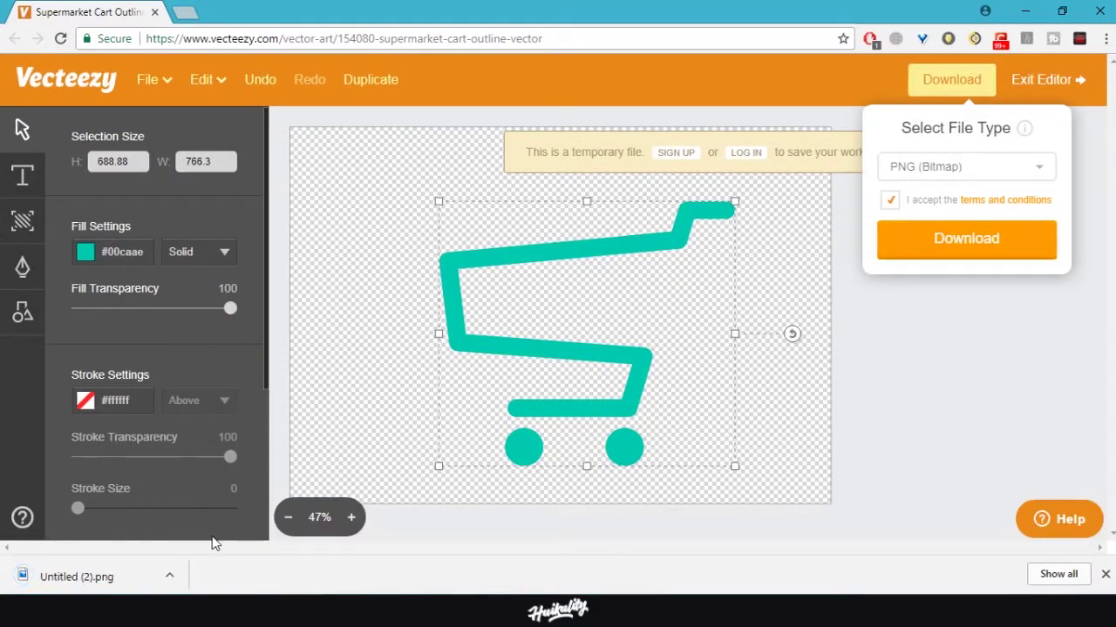
Show the downloaded Untitled (2).png in its Downloads folder.
click(171, 579)
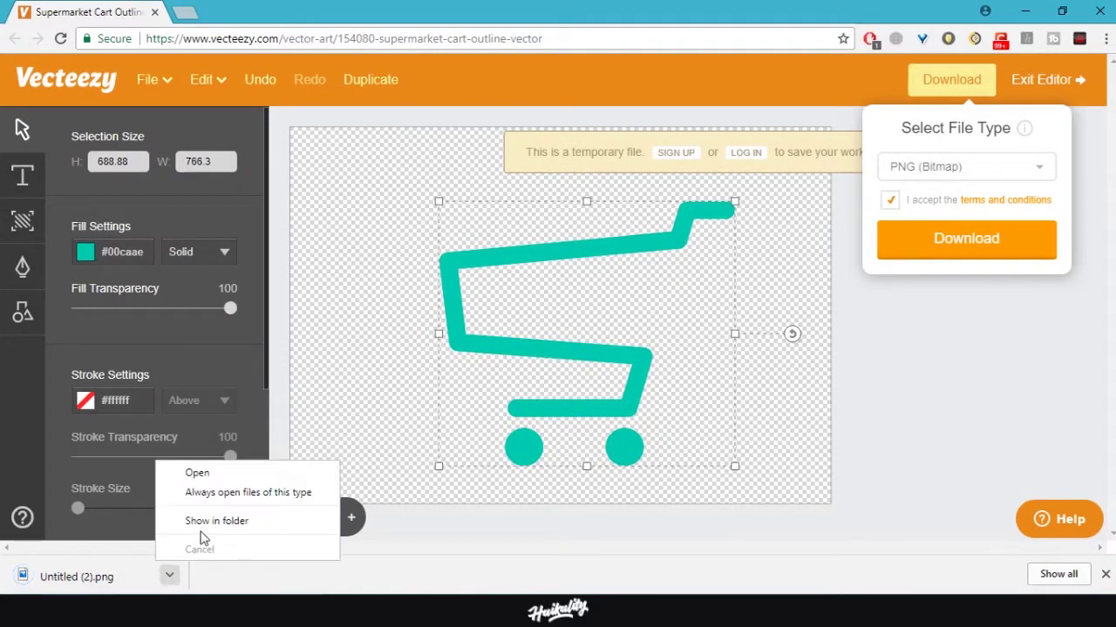
click(190, 520)
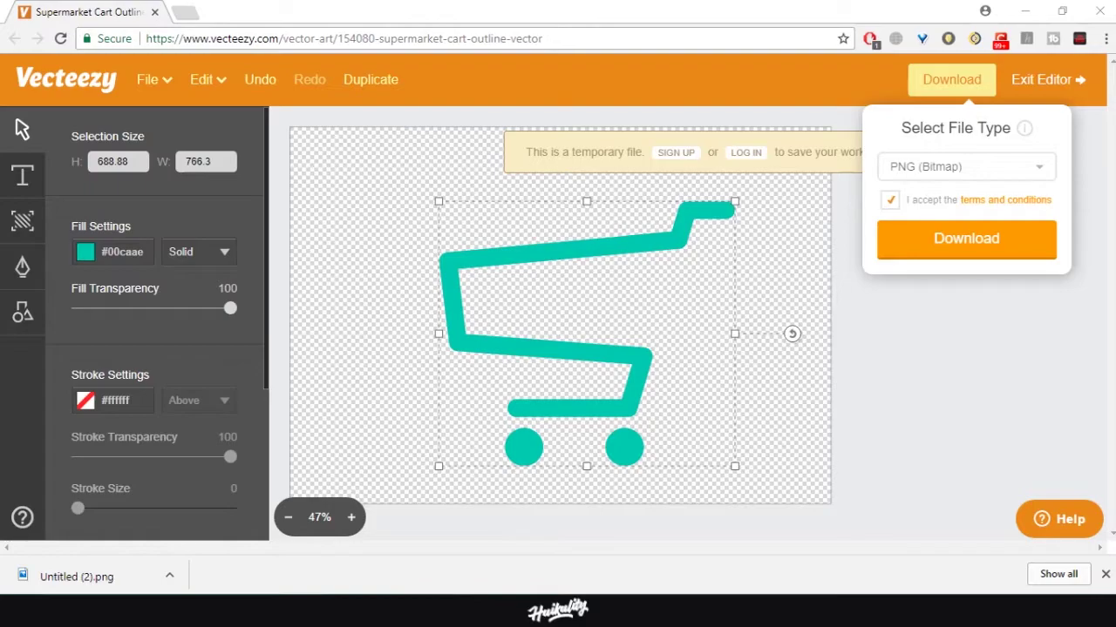
mouse_move(462, 621)
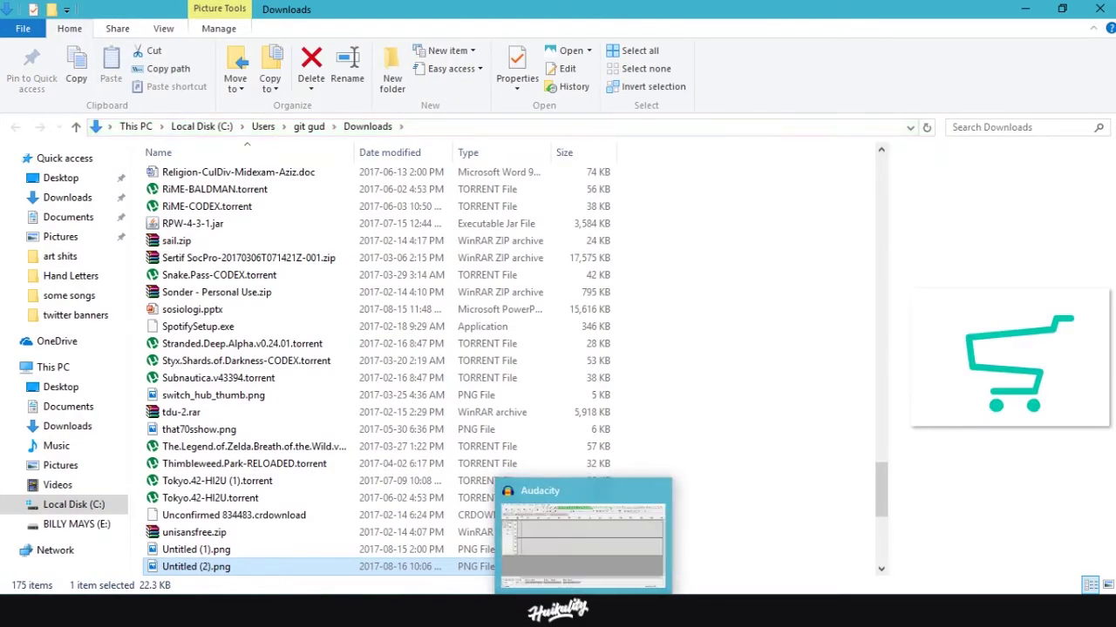
Shrink the Downloads window and move it to the right side of the screen.
click(584, 558)
click(1031, 8)
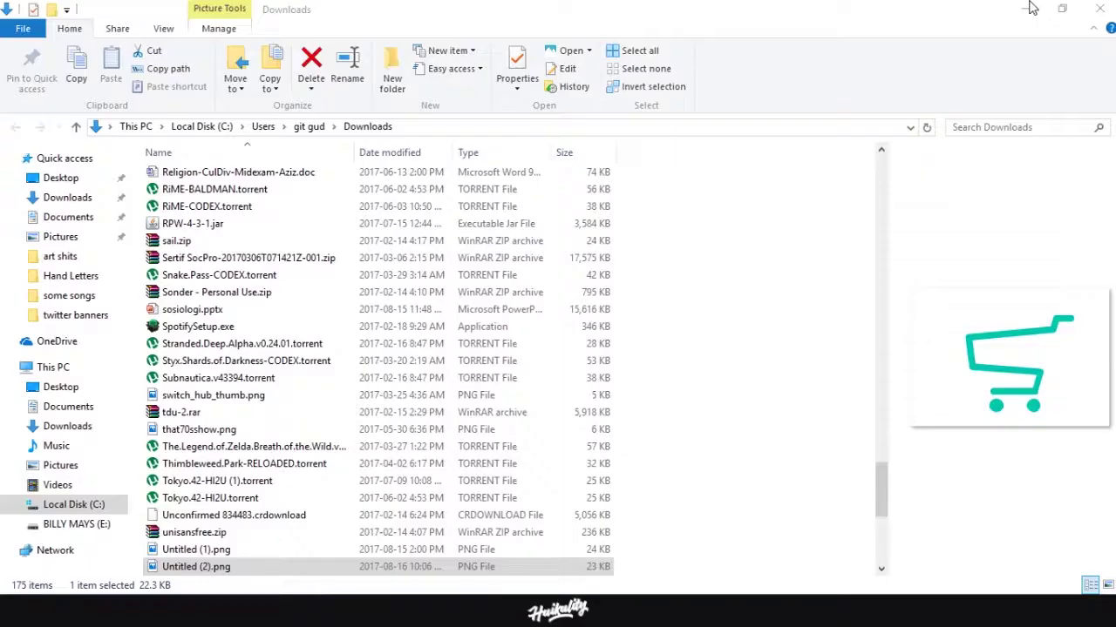
scroll(479, 501, down, 1)
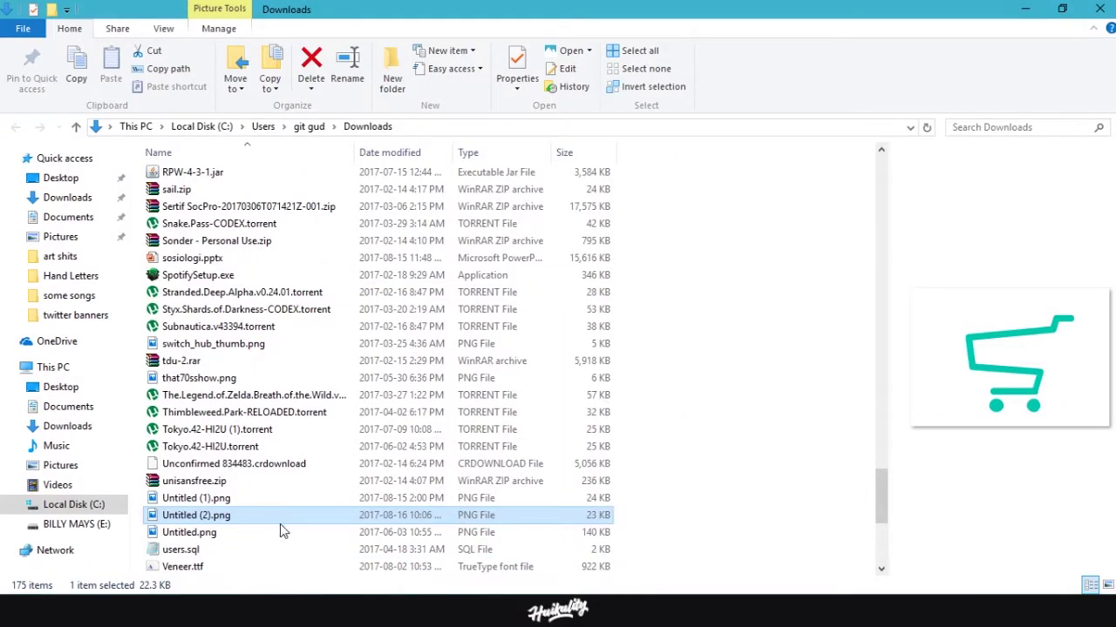
click(1060, 10)
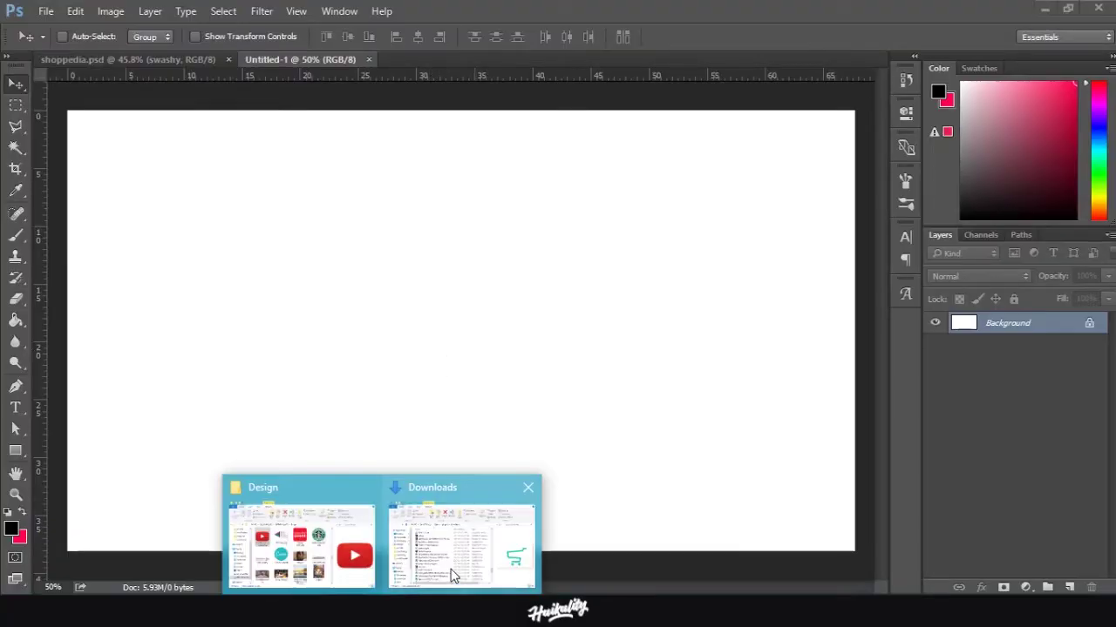
click(455, 570)
drag(580, 59, 922, 64)
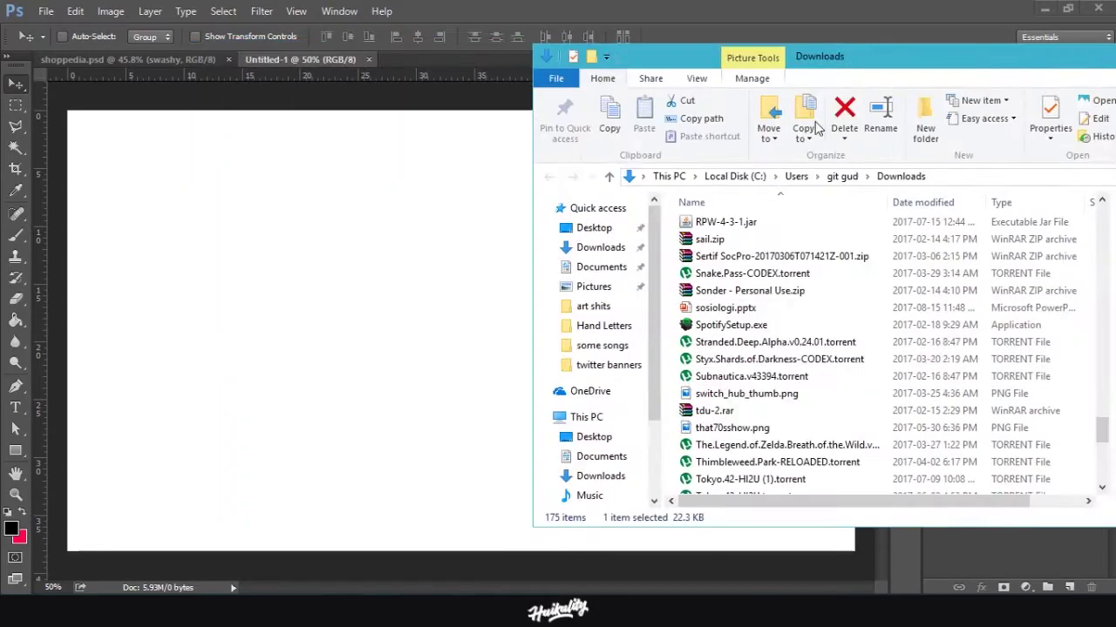
Select Untitled (2).png and shift the Explorer window aside to reveal the Photoshop canvas.
scroll(755, 305, down, 2)
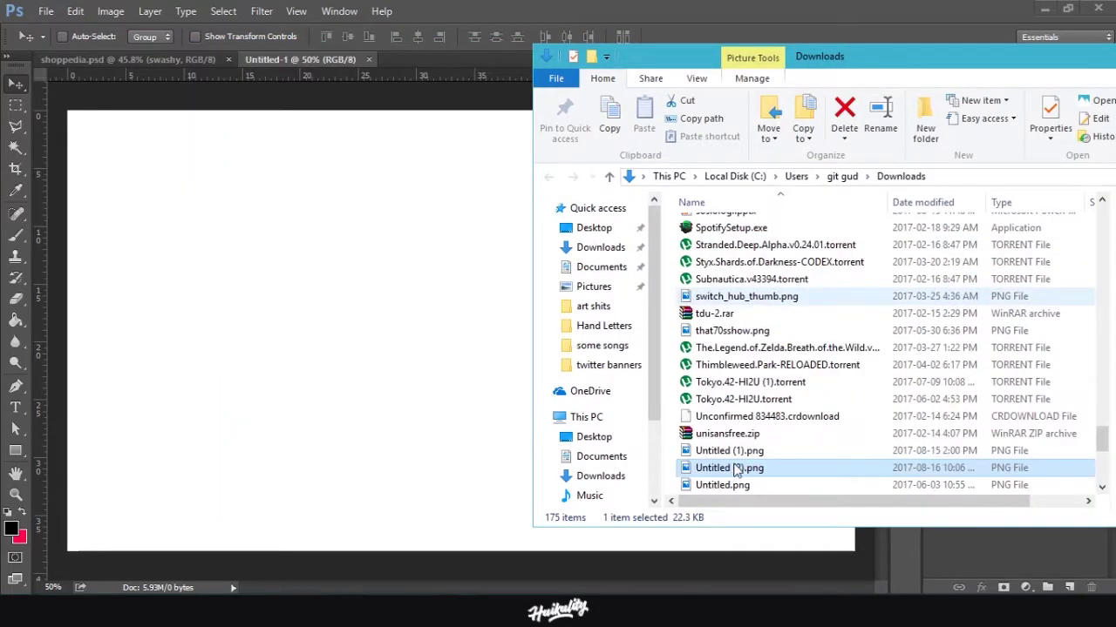
scroll(697, 462, down, 1)
drag(715, 468, 420, 392)
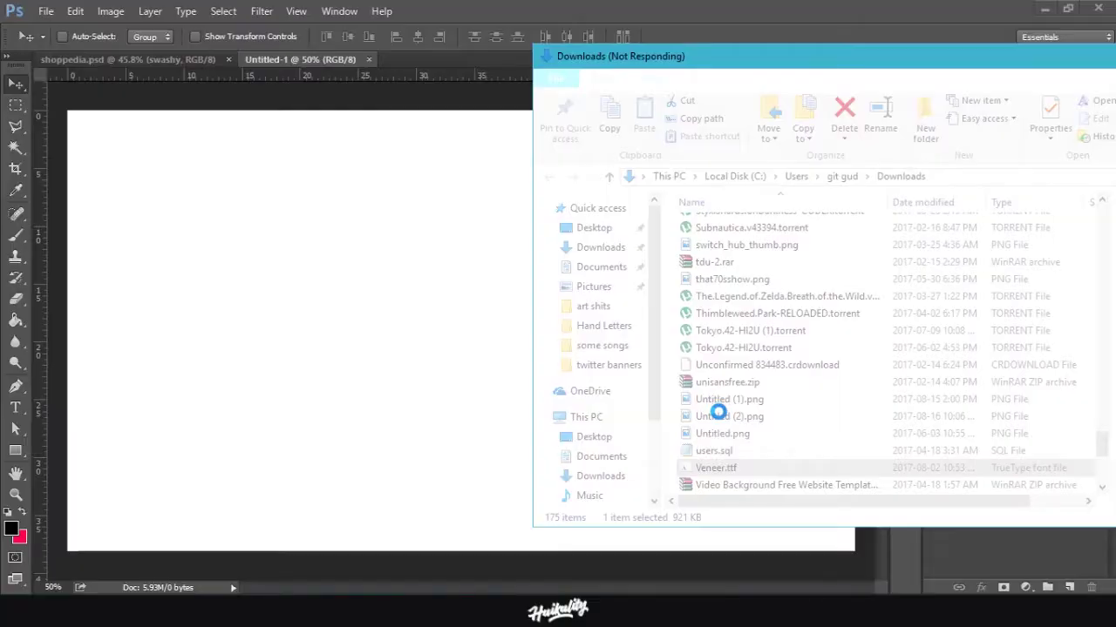
click(737, 419)
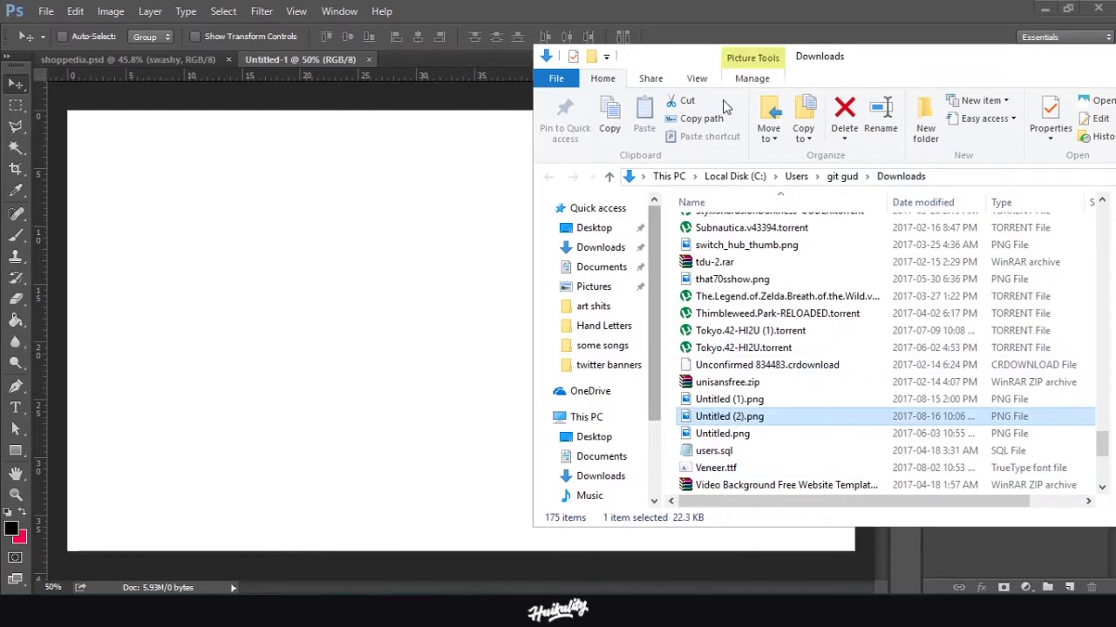
drag(765, 68, 891, 66)
Place the cart PNG in the document, shift it left, commit it, and rasterize the layer.
drag(770, 423, 457, 344)
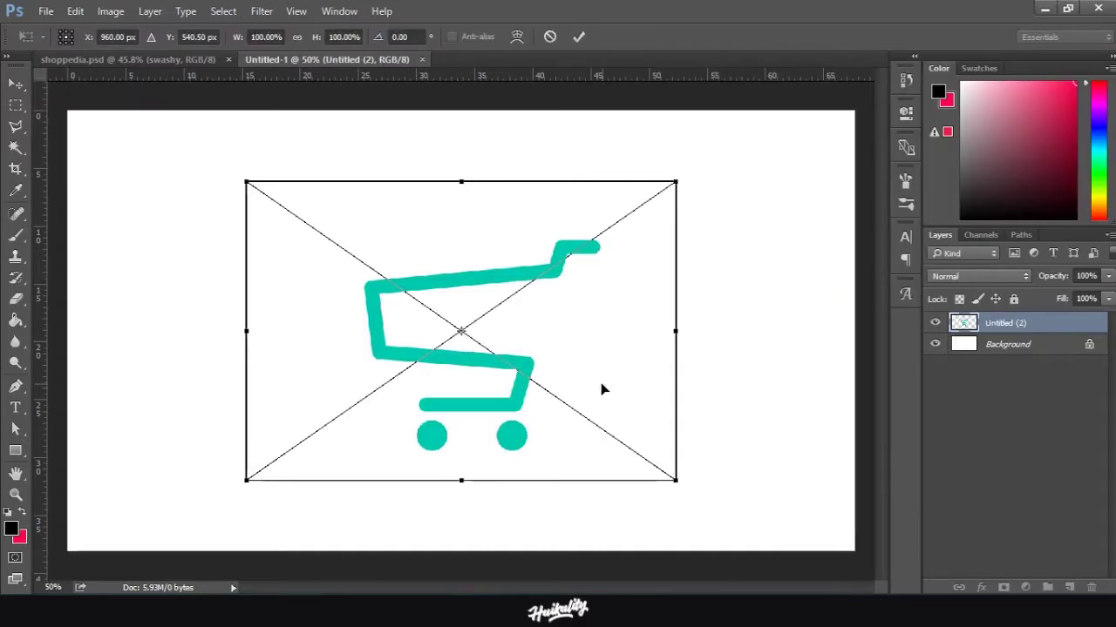
drag(448, 373, 364, 366)
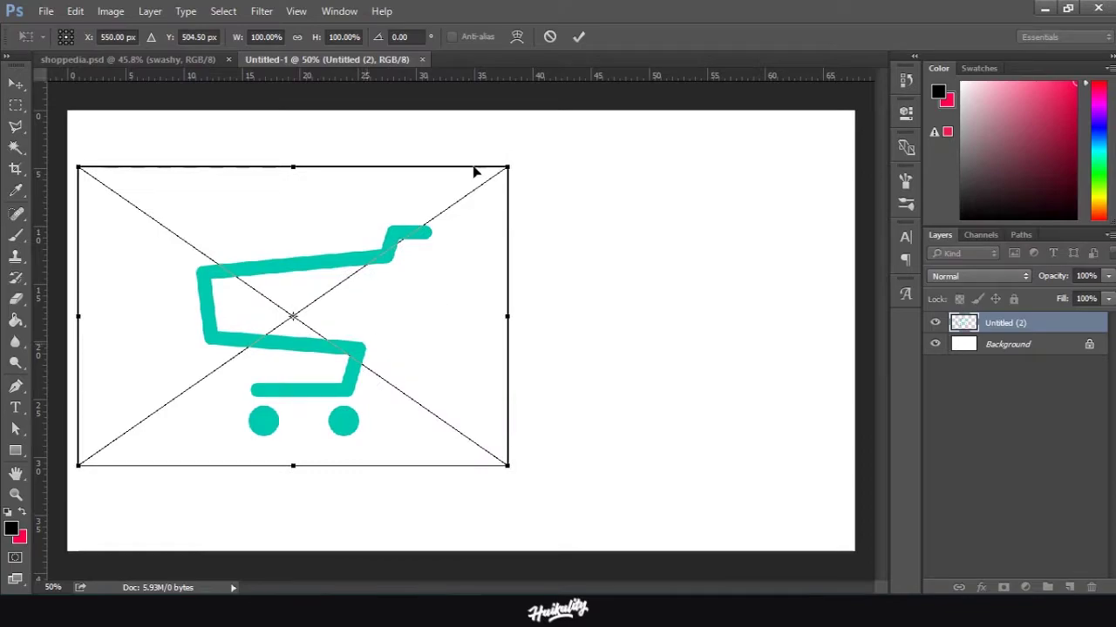
click(579, 36)
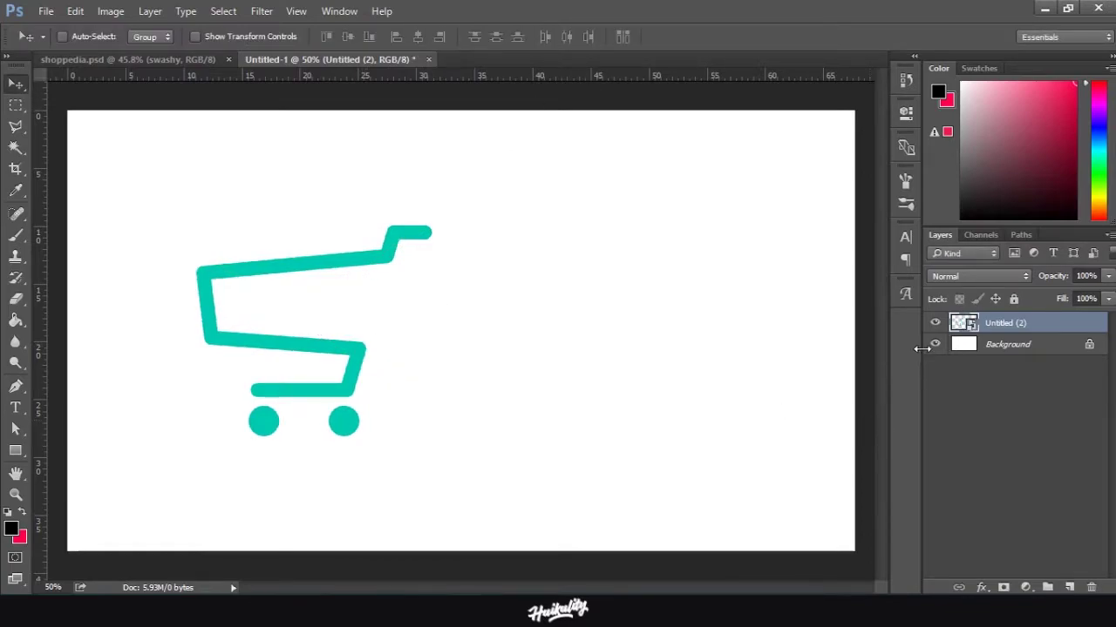
click(934, 345)
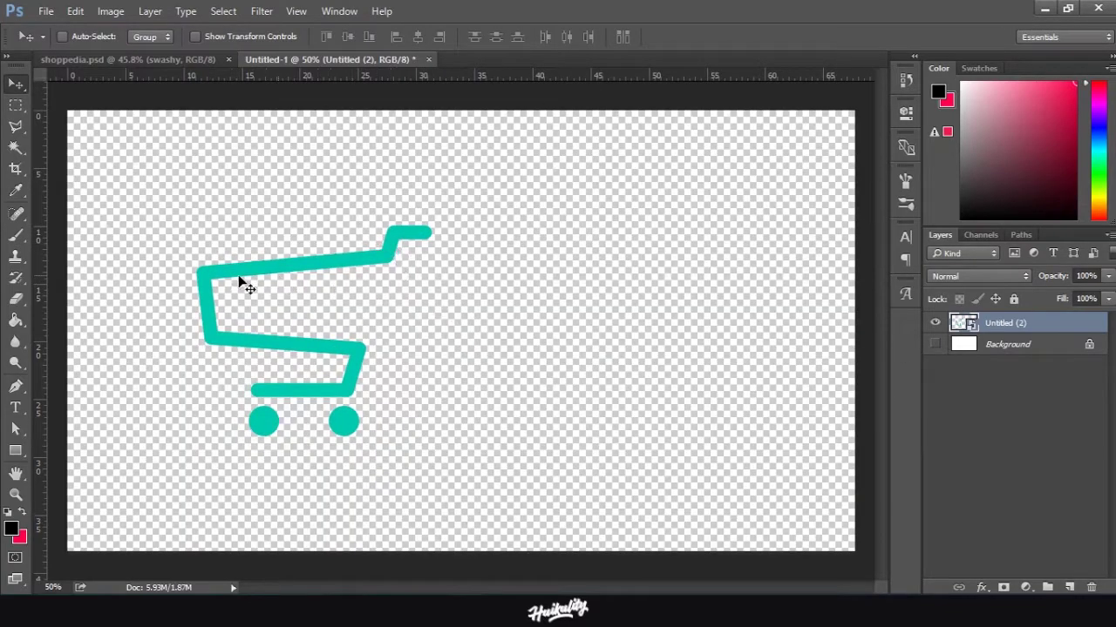
click(934, 345)
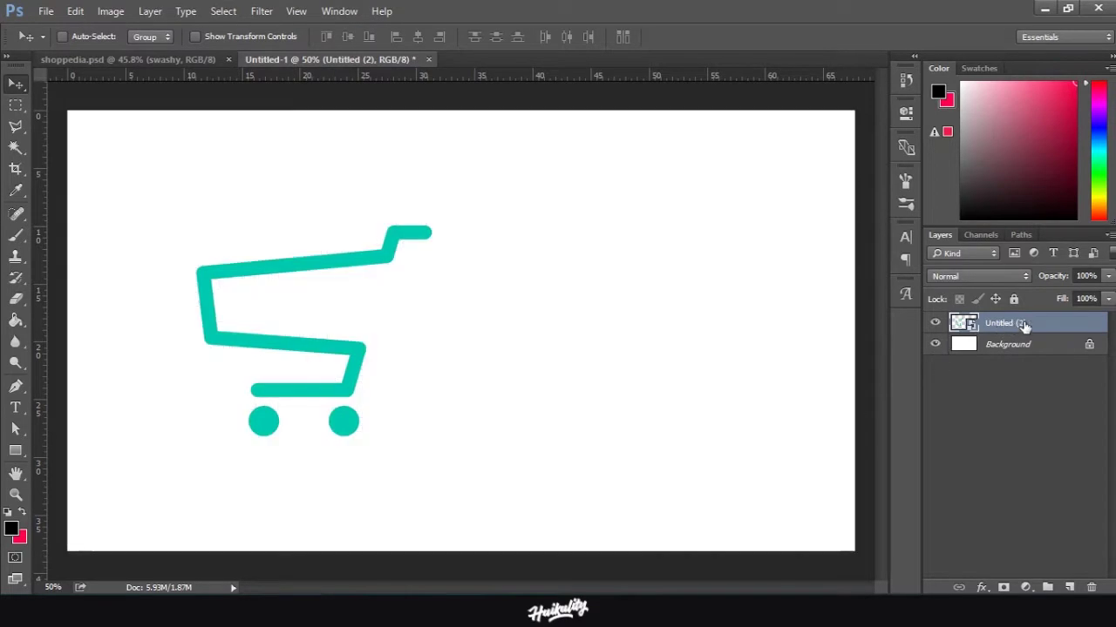
right_click(1025, 326)
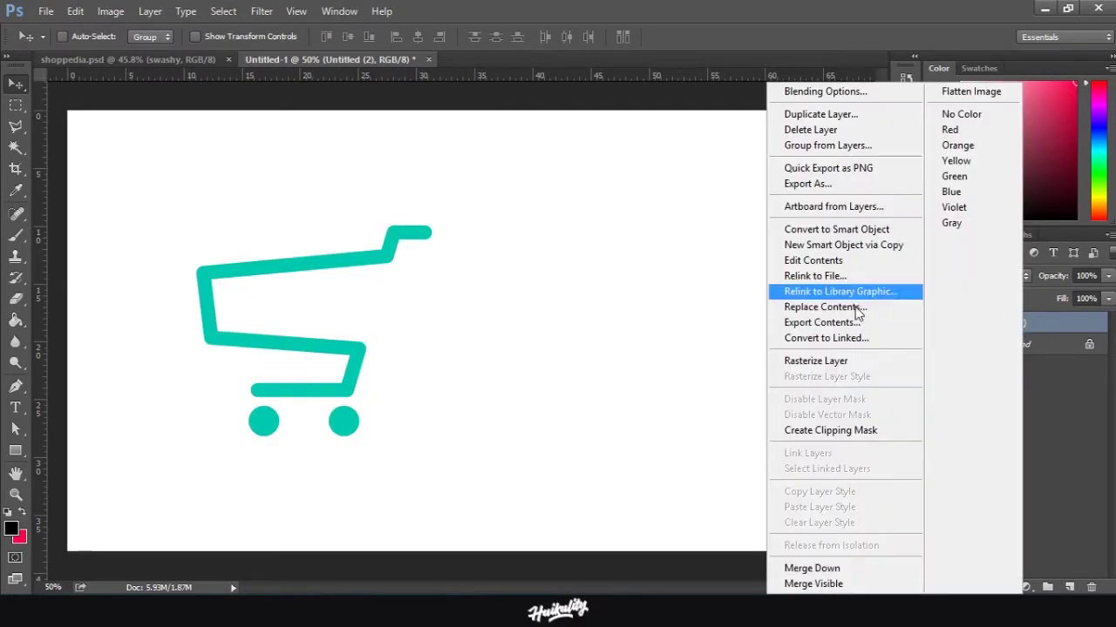
click(839, 364)
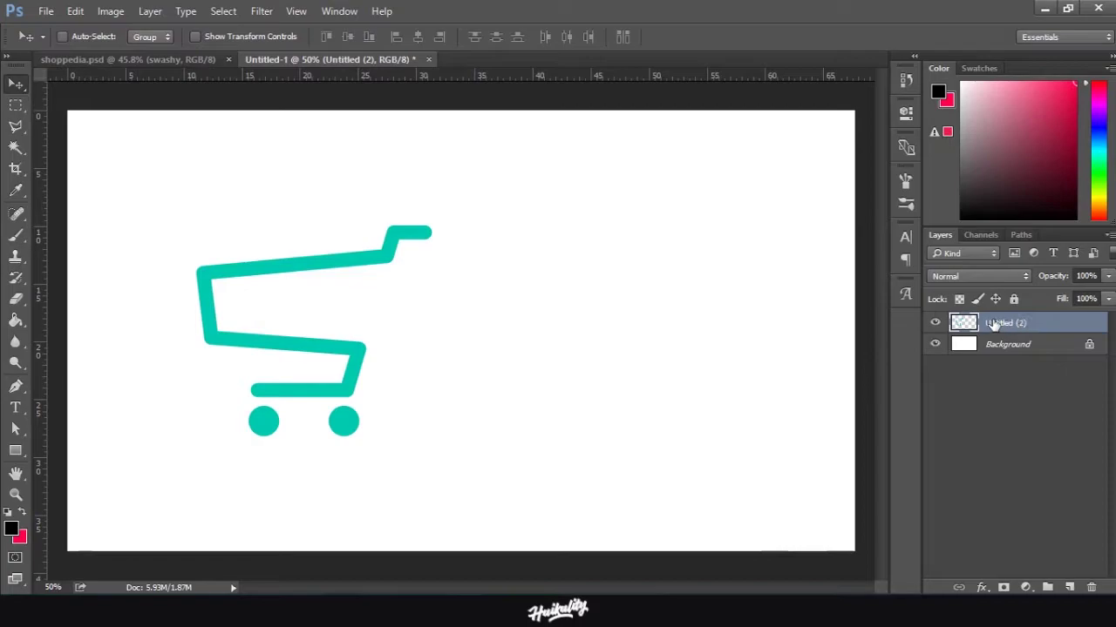
right_click(1015, 323)
click(1048, 323)
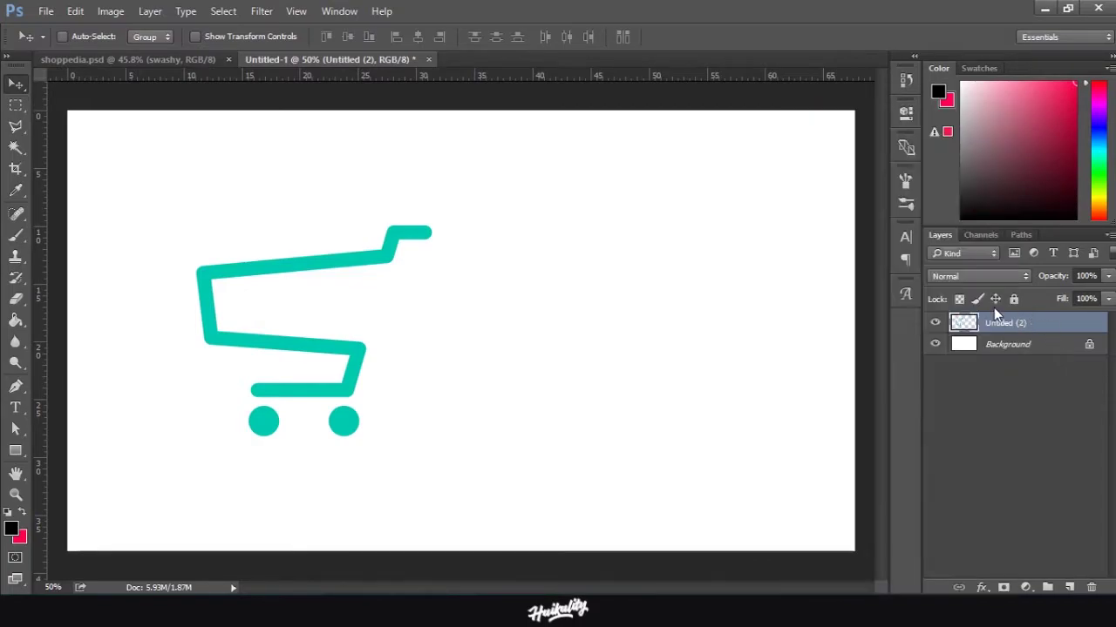
Scale the cart down to about 56% with Free Transform and move it lower-left.
click(16, 104)
right_click(286, 312)
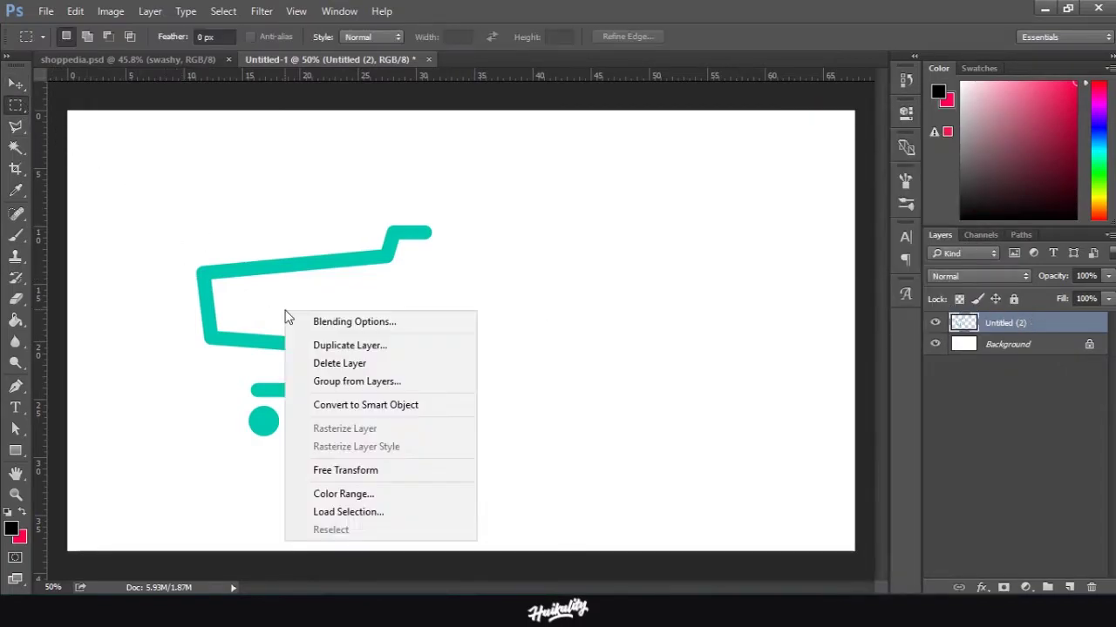
click(389, 469)
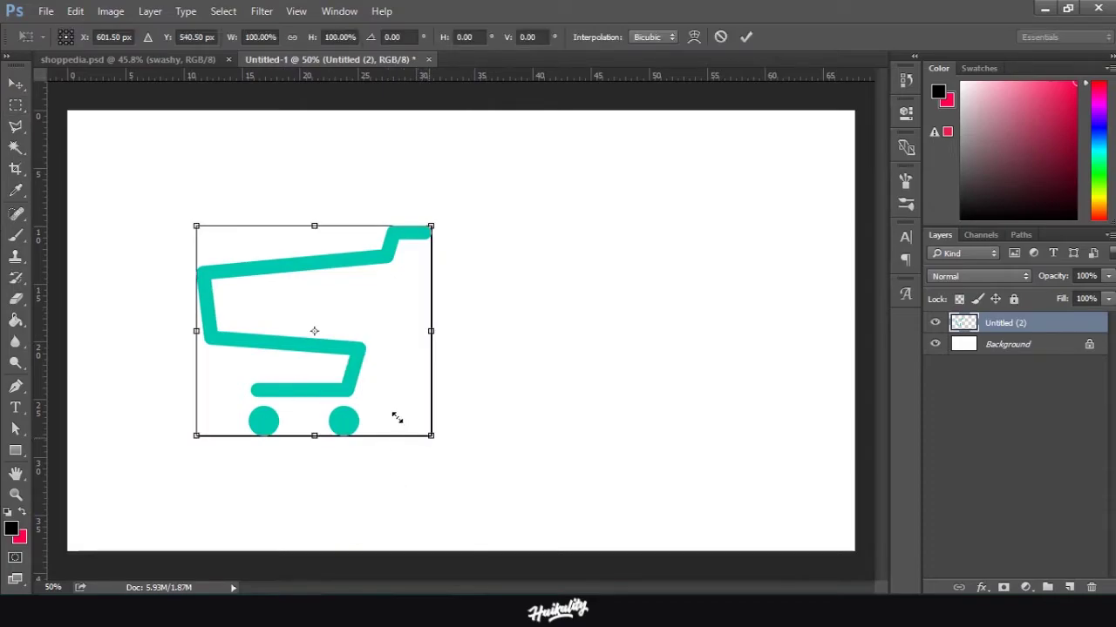
drag(397, 418, 312, 344)
click(745, 36)
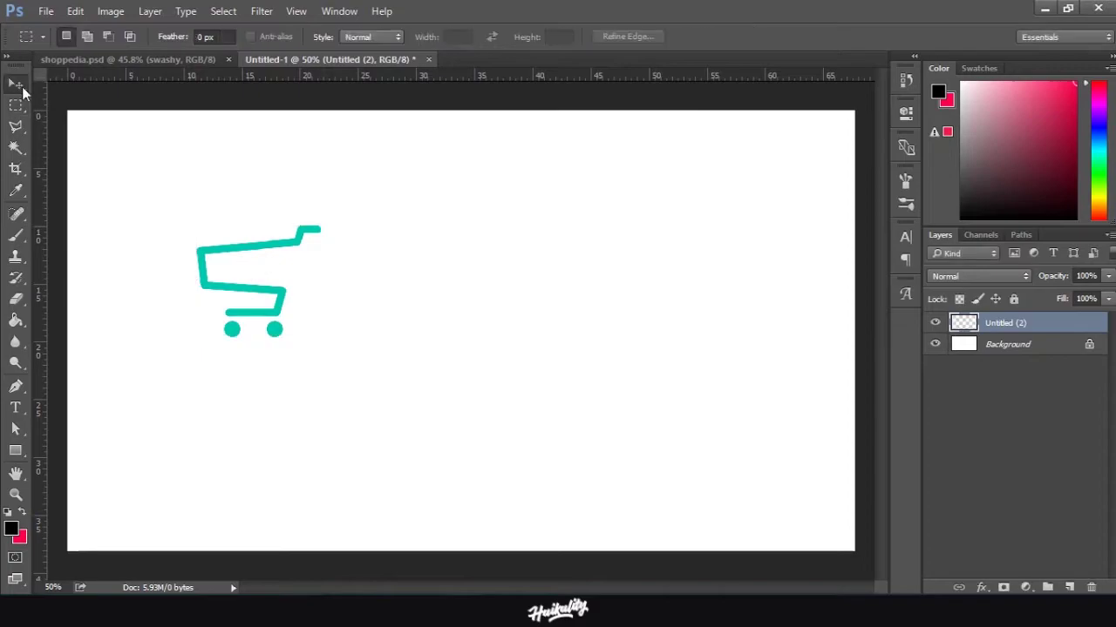
click(15, 84)
drag(268, 282, 259, 332)
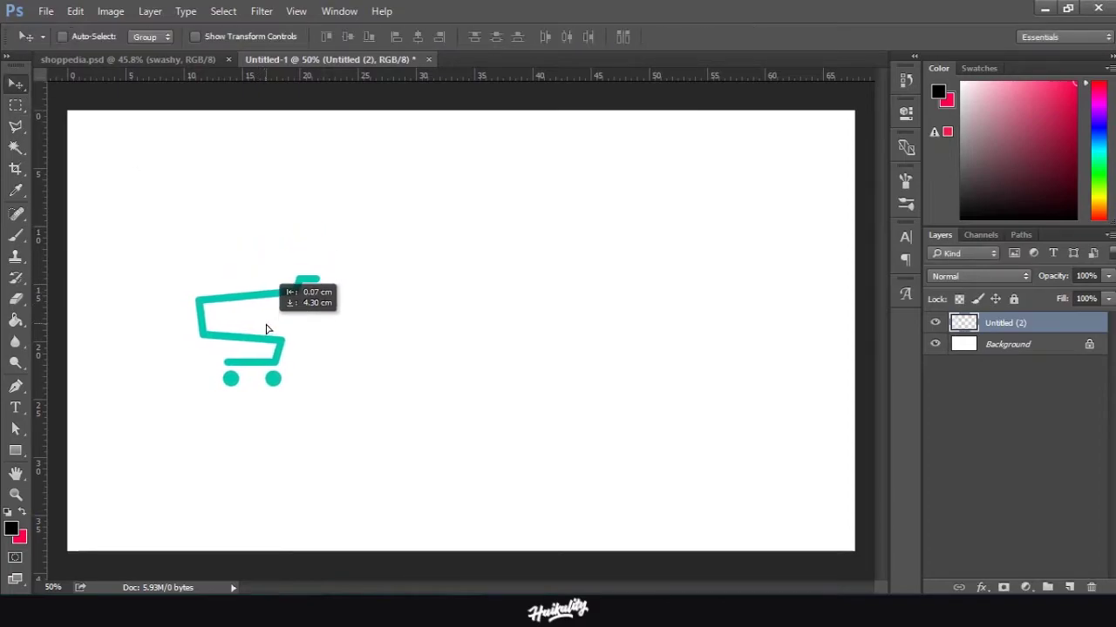
drag(267, 329, 268, 332)
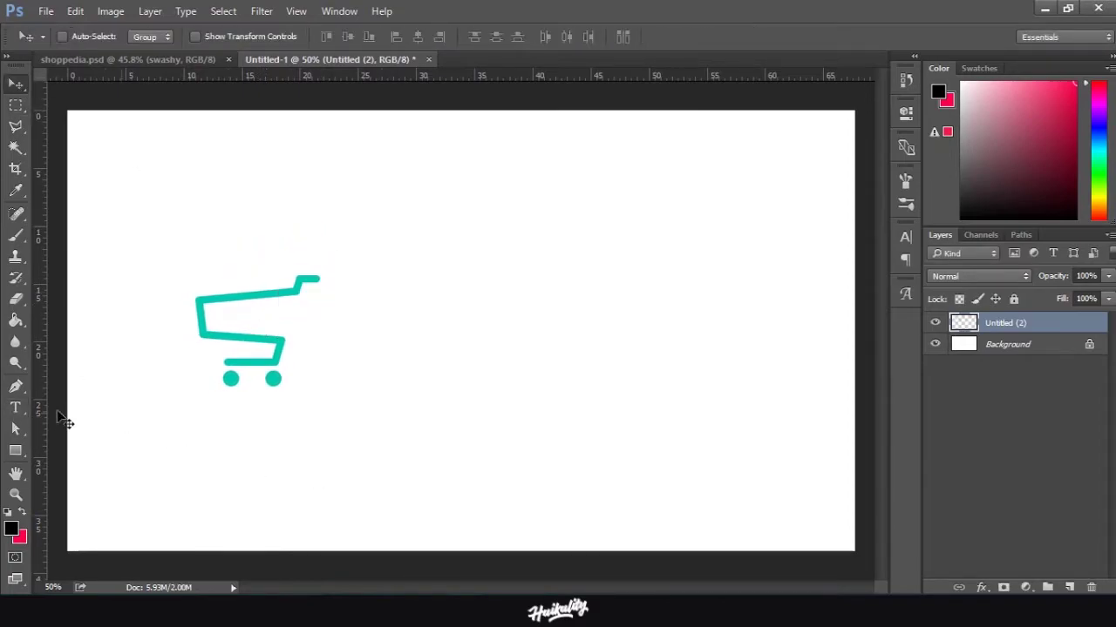
Start a text layer right of the cart, with the cart's teal sampled as text colour.
click(16, 410)
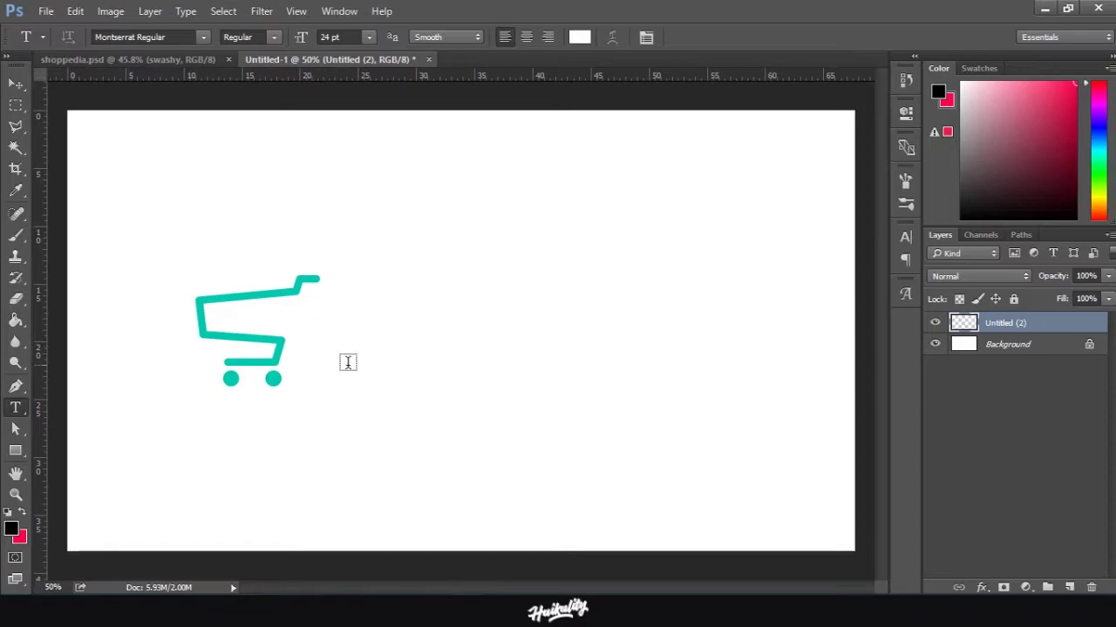
click(305, 329)
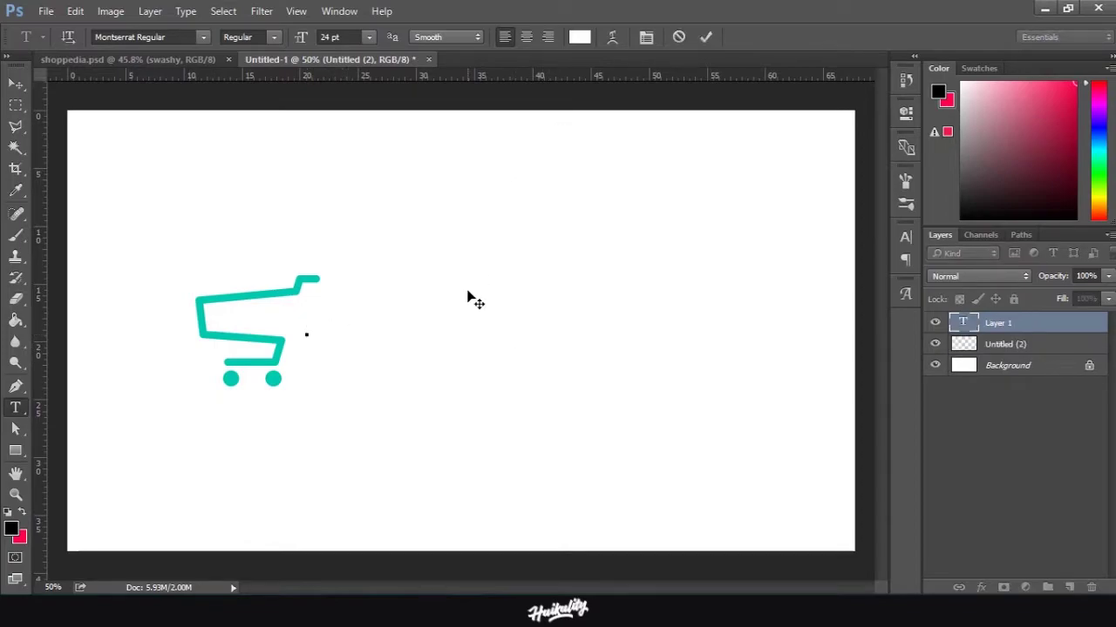
click(579, 37)
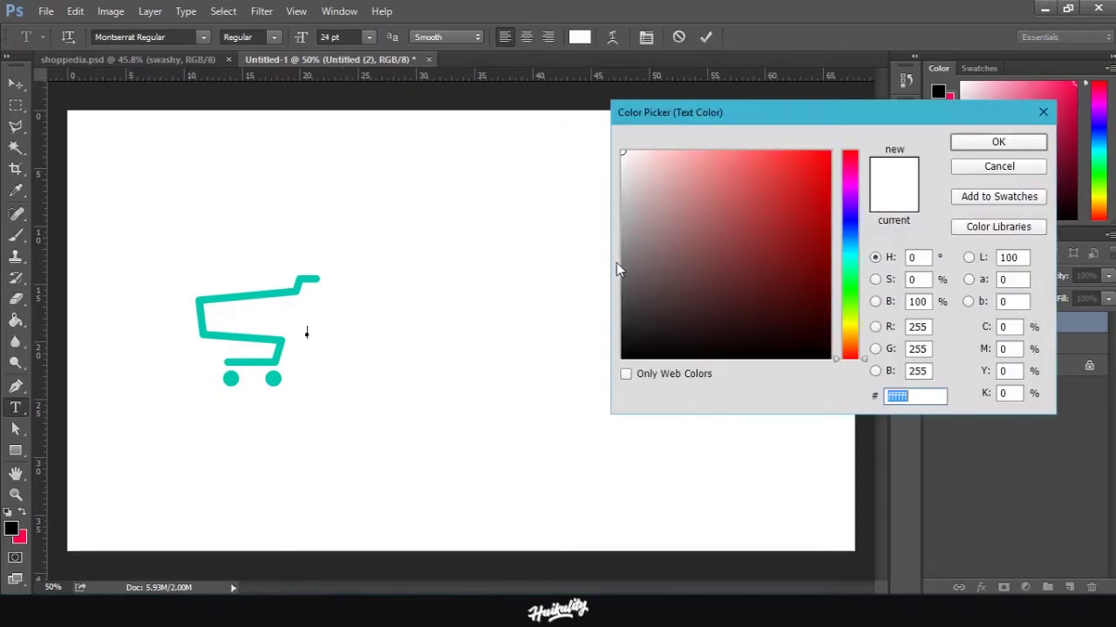
click(304, 275)
click(998, 141)
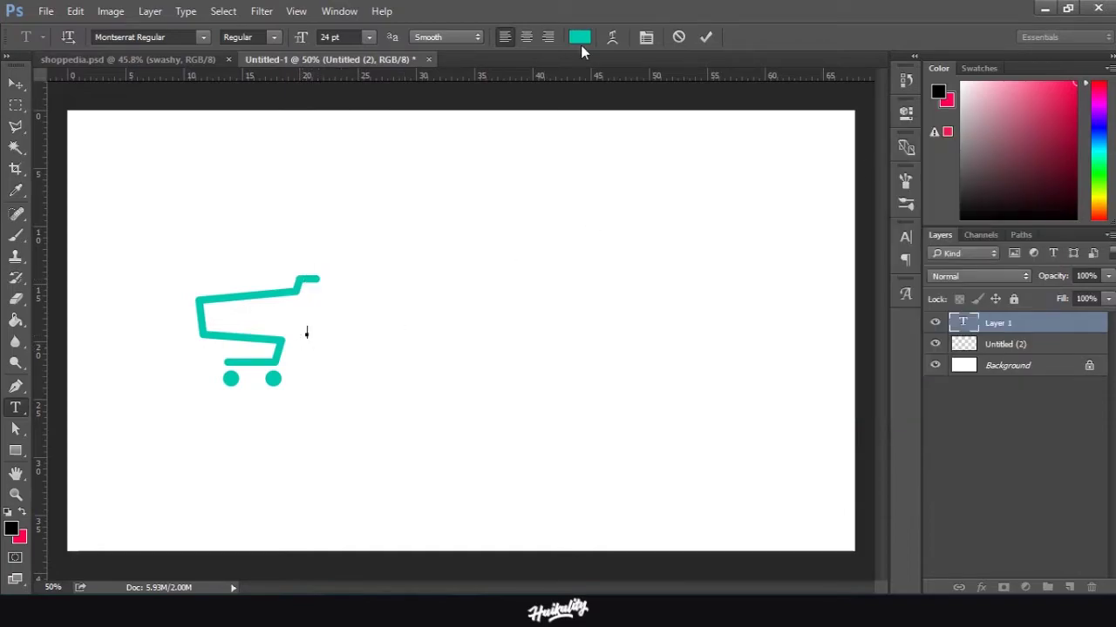
Type 'oppedia' after the cart and set the text size to 163 pt.
scroll(368, 361, up, 3)
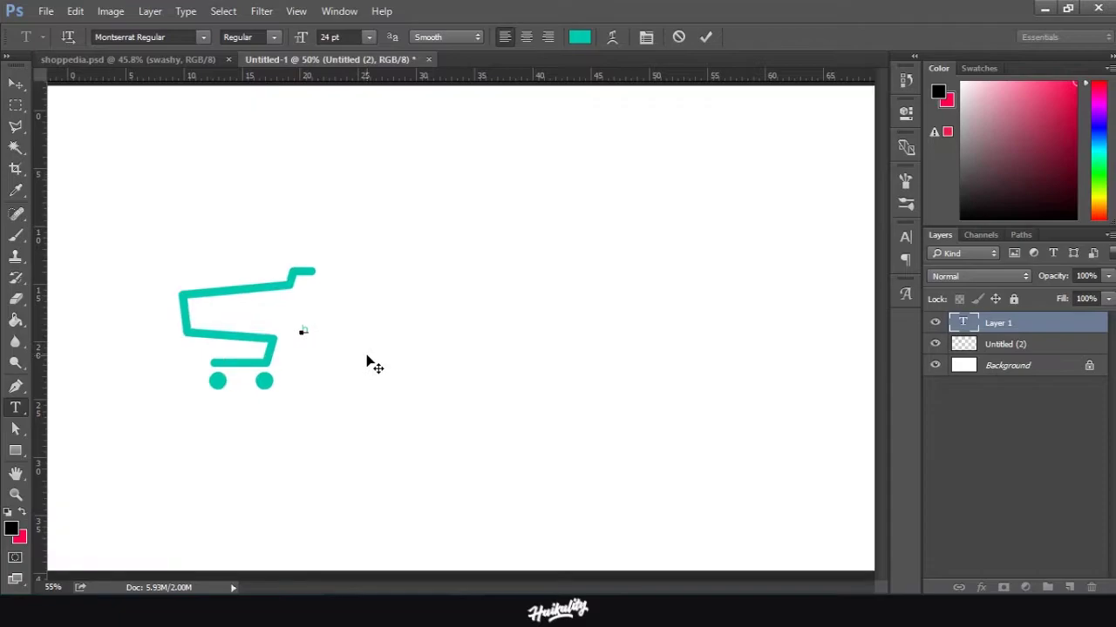
text(oppedia)
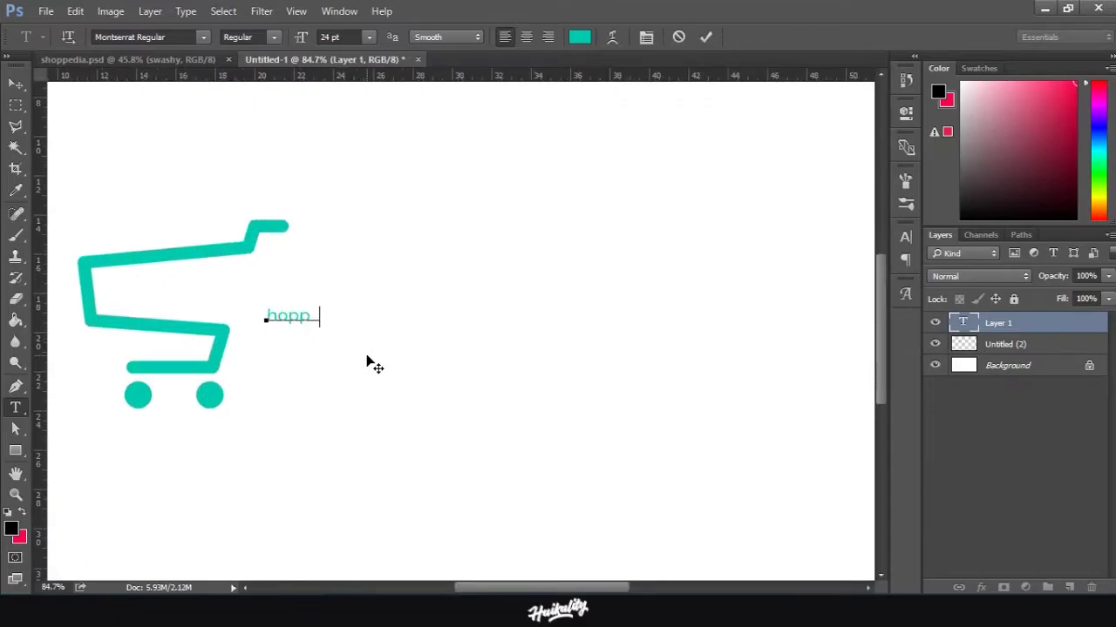
click(301, 37)
text(245)
key(Return)
key(ctrl+a)
drag(301, 37, 415, 55)
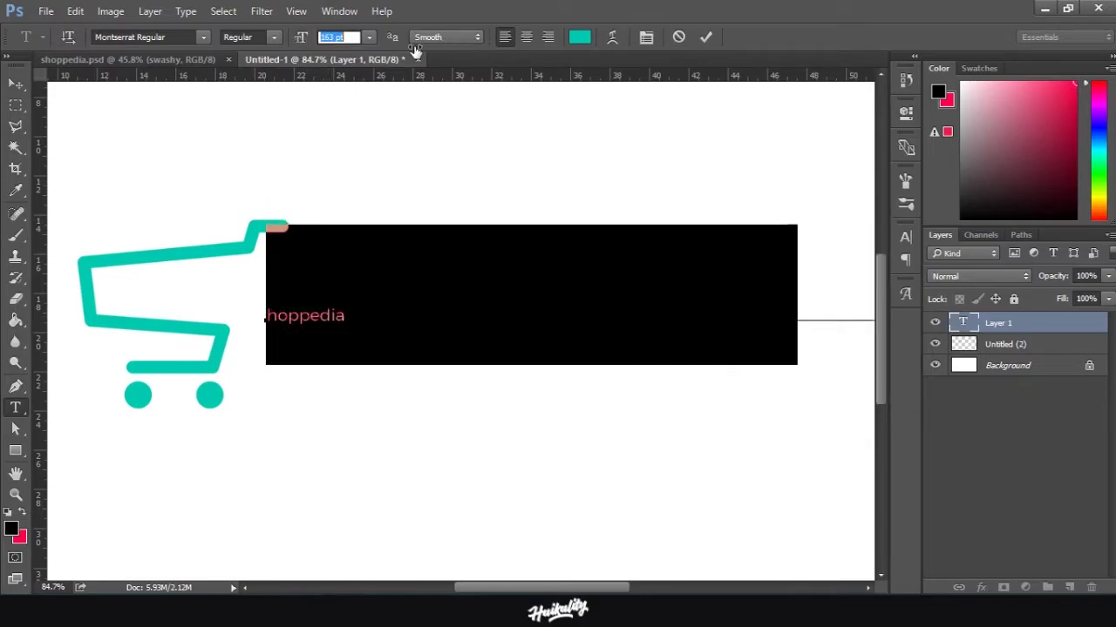
Change the hoppedia text's font to Bukhari Script Regular and commit the edit.
click(377, 312)
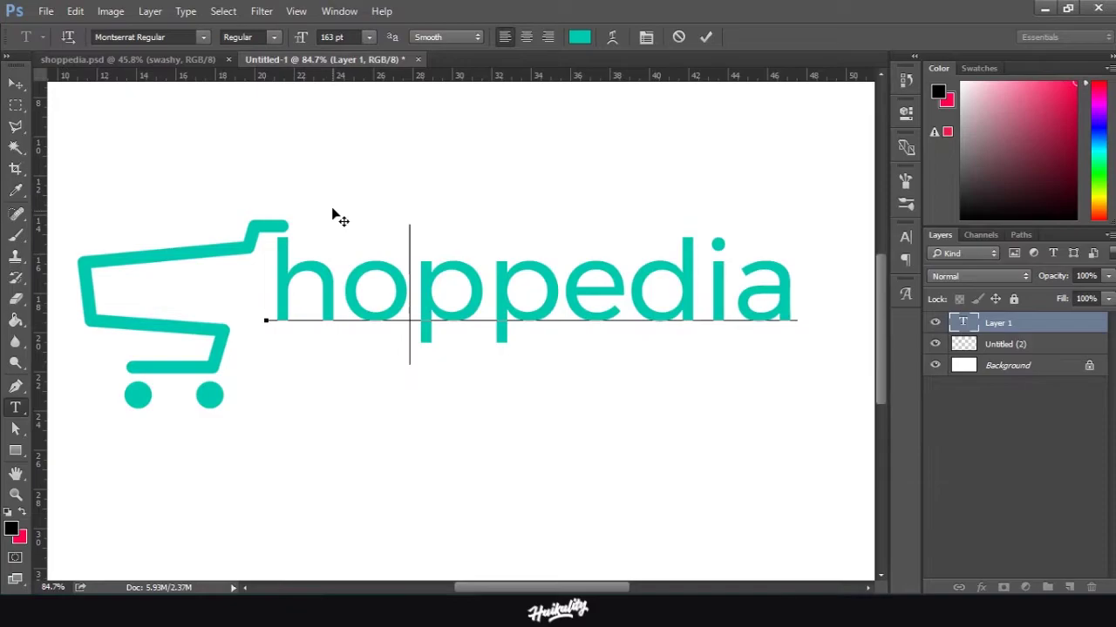
key(ctrl+a)
click(148, 37)
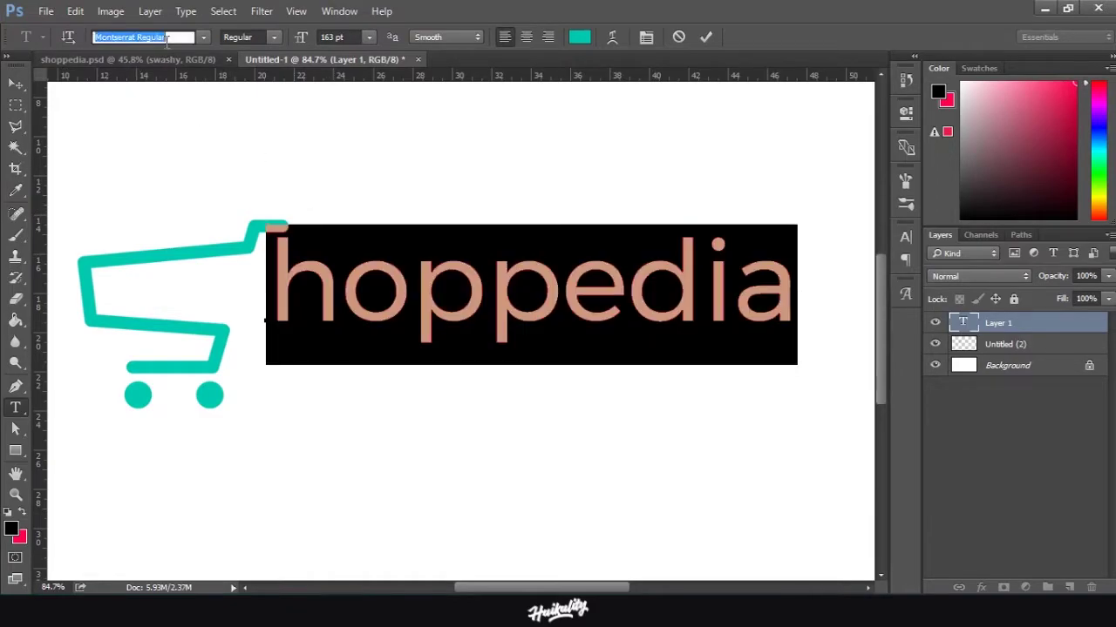
text(b)
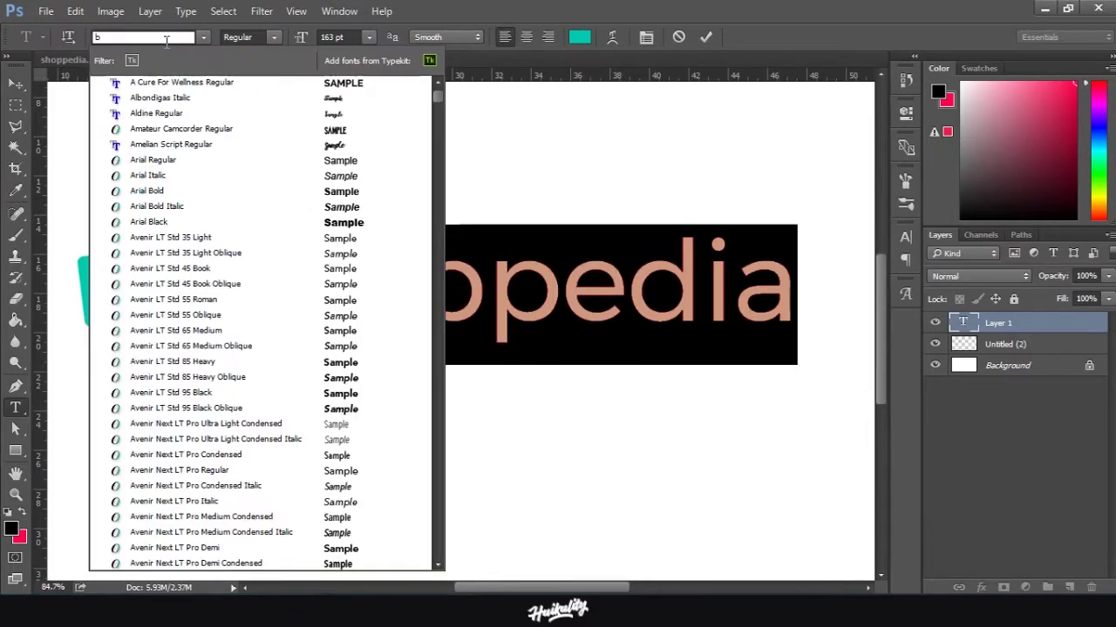
text(ukh)
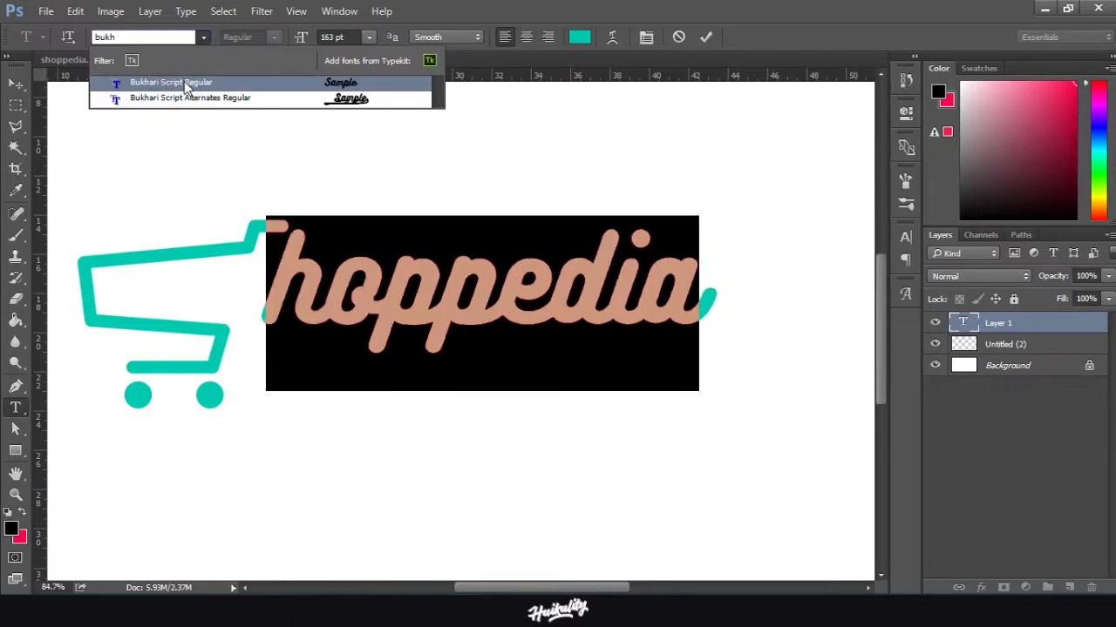
click(184, 81)
click(705, 36)
key(v)
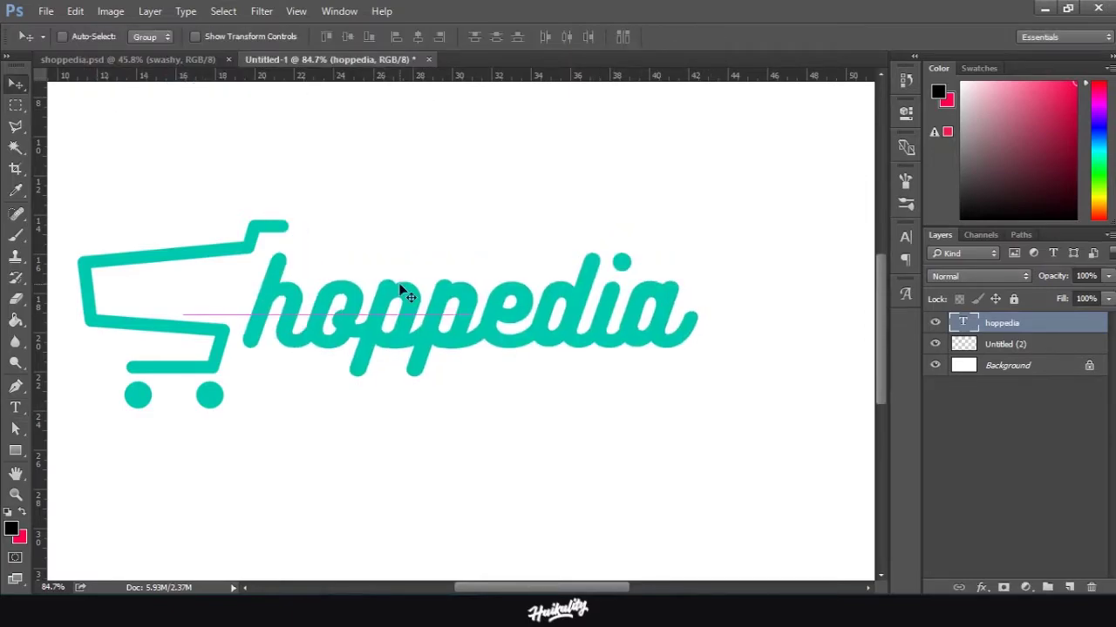
Drag the hoppedia text a few pixels down and left so it meets the cart's S.
drag(393, 299, 386, 324)
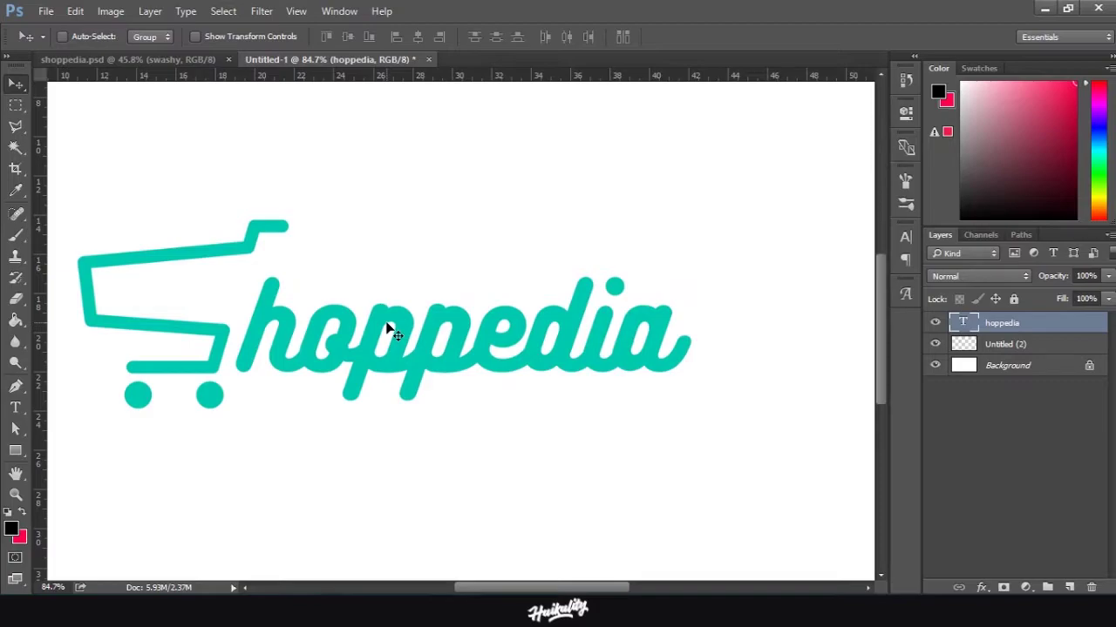
mouse_move(384, 328)
mouse_down()
mouse_move(386, 315)
mouse_move(381, 327)
mouse_up()
drag(447, 314, 442, 314)
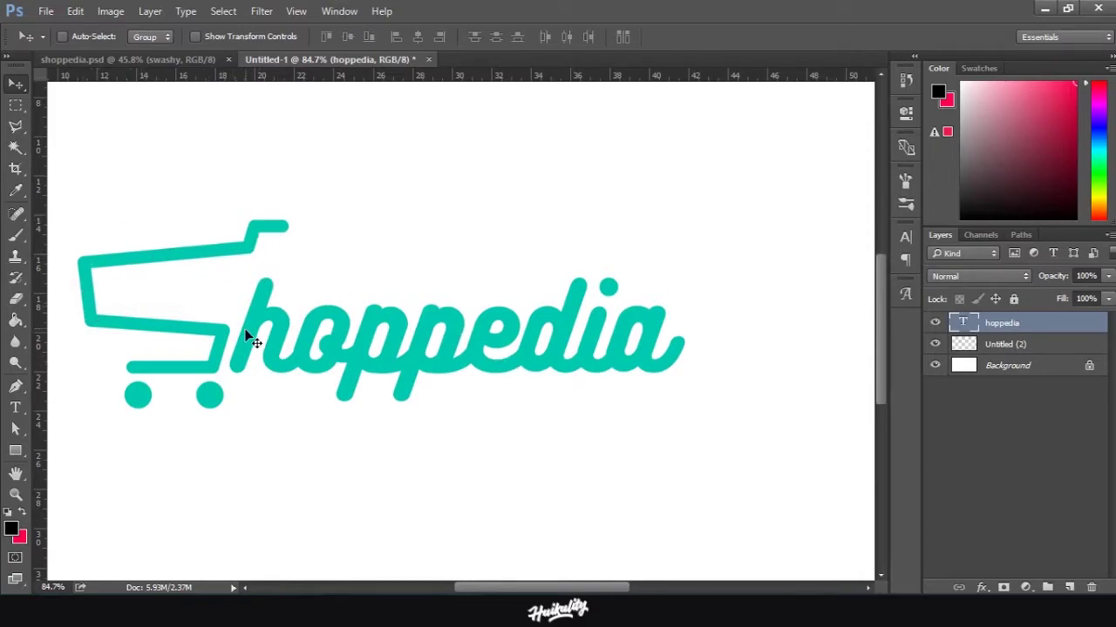
Make the Untitled (2) cart layer active and choose the Polygonal Lasso tool.
ctrl+click(219, 375)
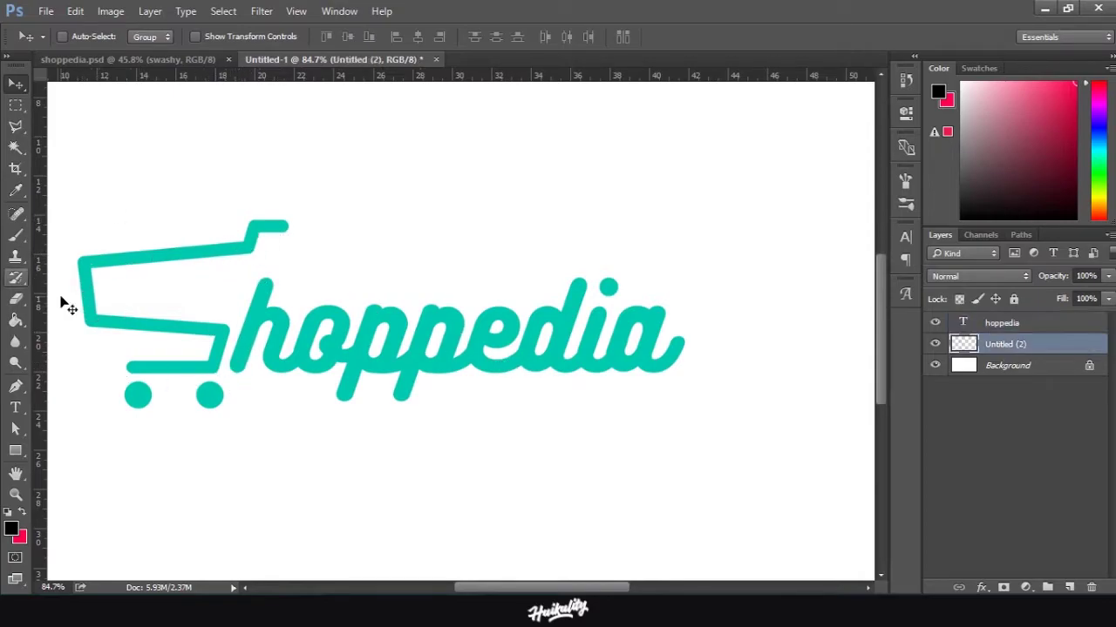
click(16, 127)
right_click(17, 128)
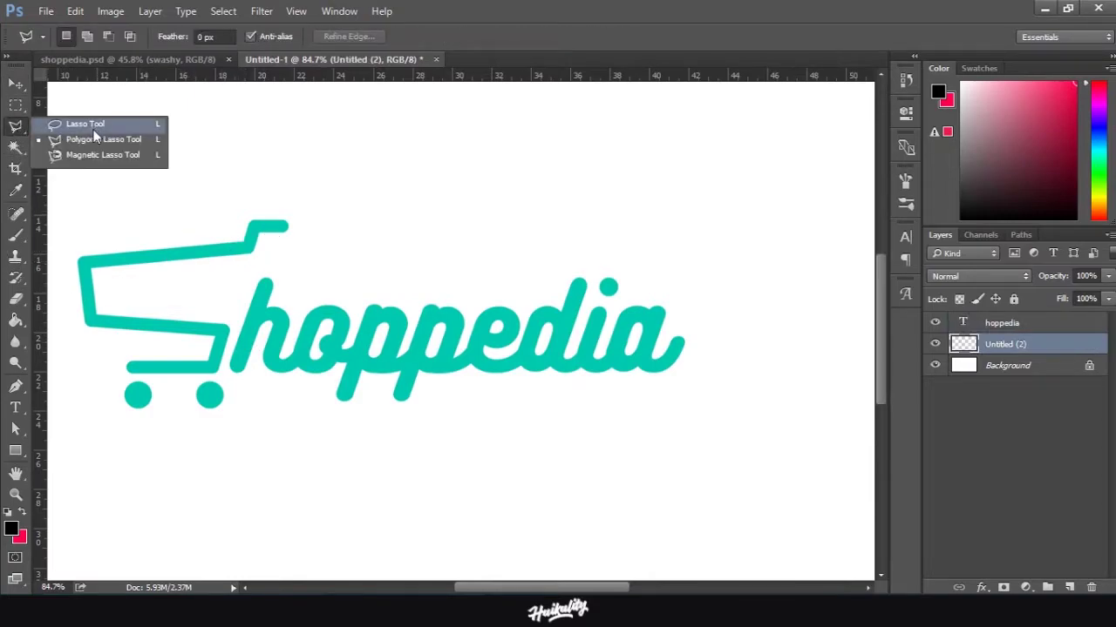
click(95, 137)
right_click(18, 131)
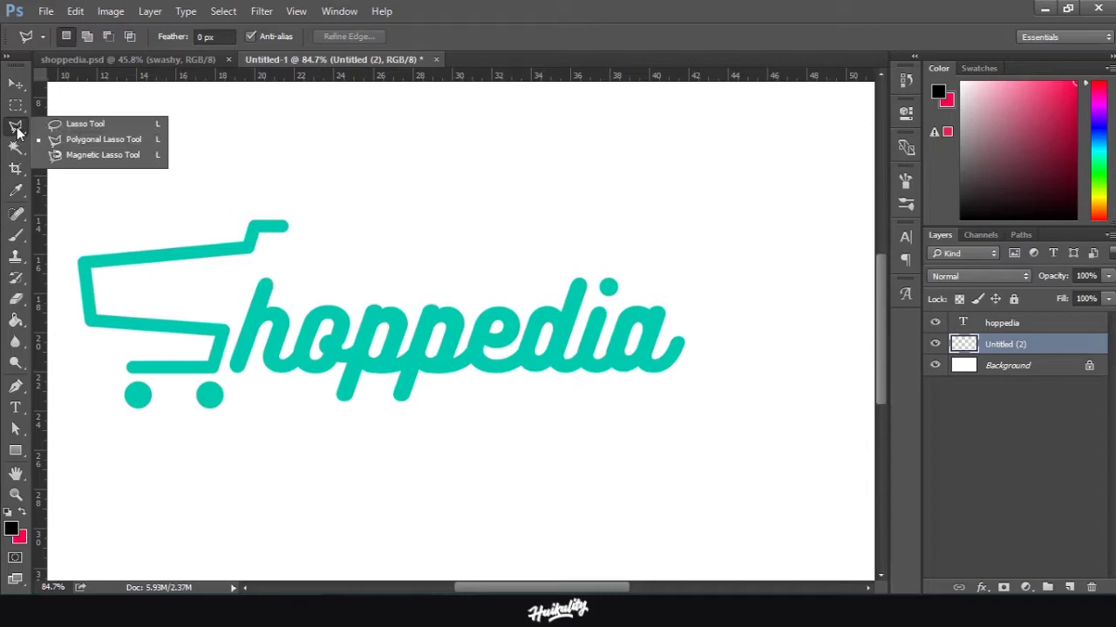
click(69, 124)
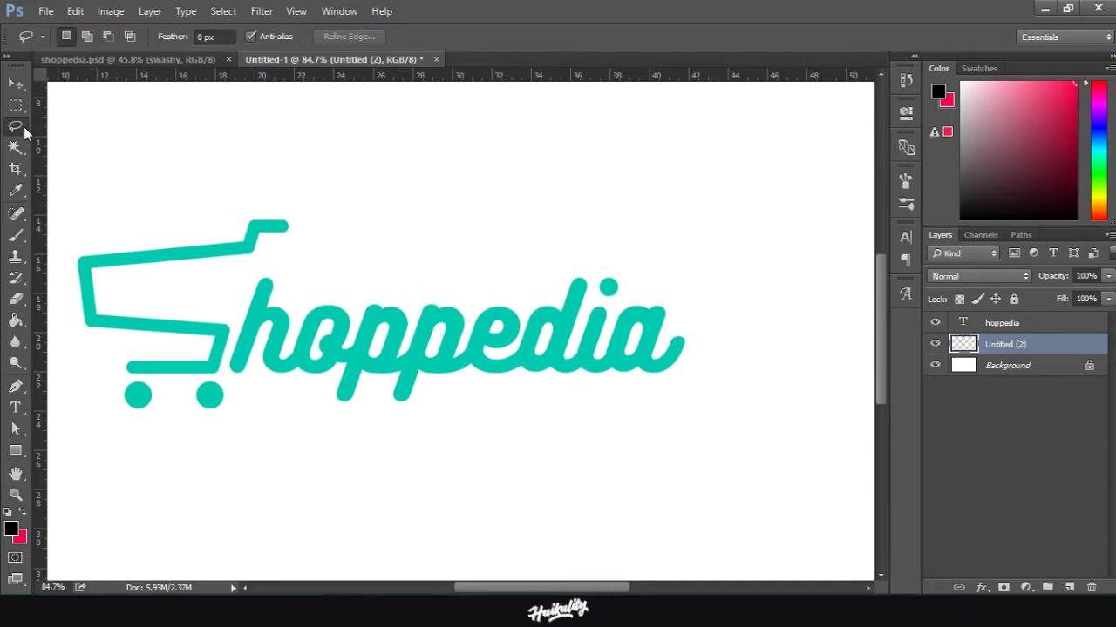
right_click(22, 129)
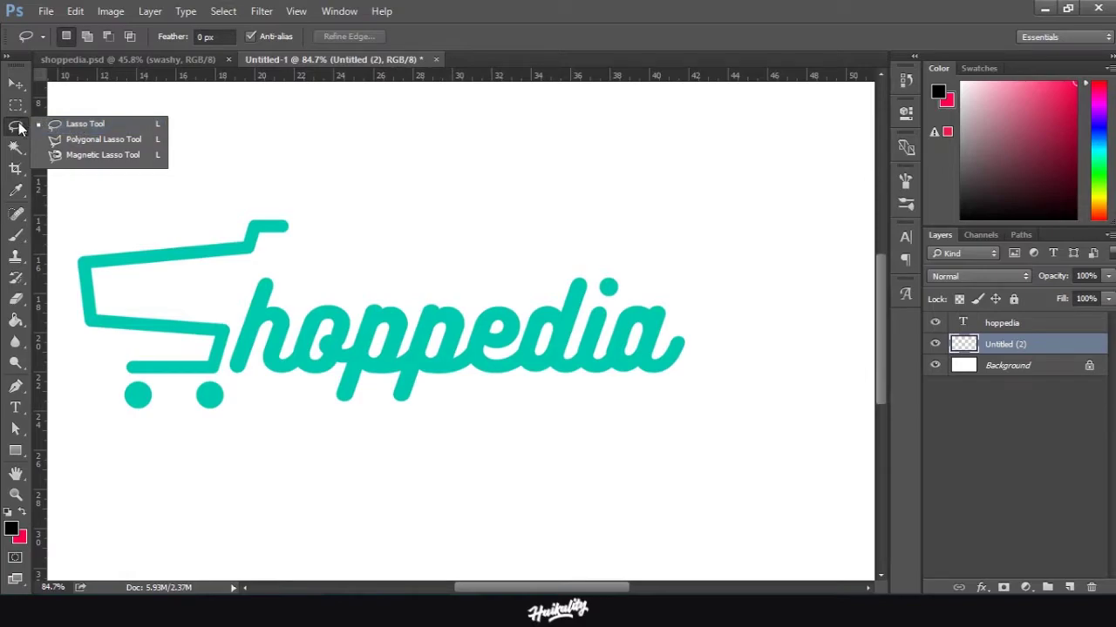
click(71, 139)
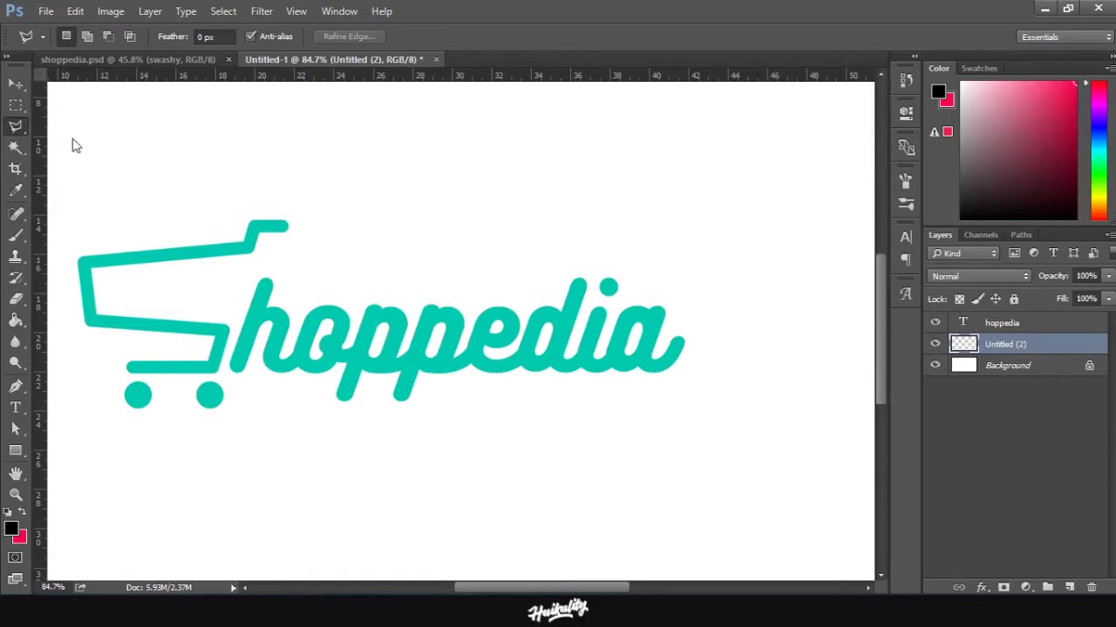
Outline the cart's basket and handle in a polygonal selection, leaving the wheels outside.
click(77, 219)
click(250, 188)
click(308, 193)
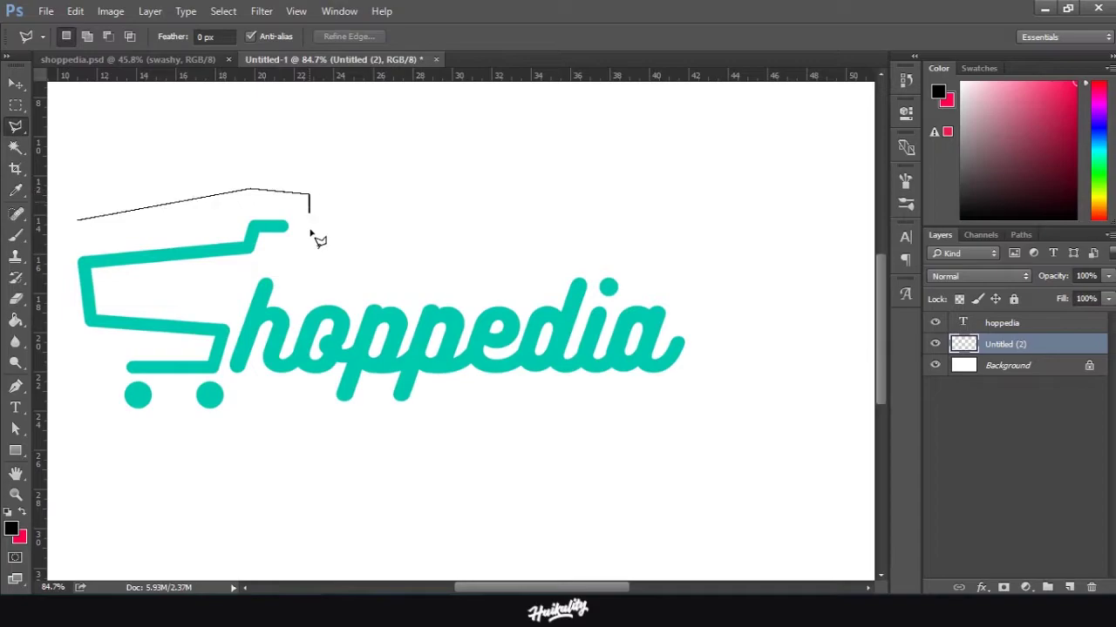
click(309, 248)
click(246, 264)
click(237, 291)
click(235, 324)
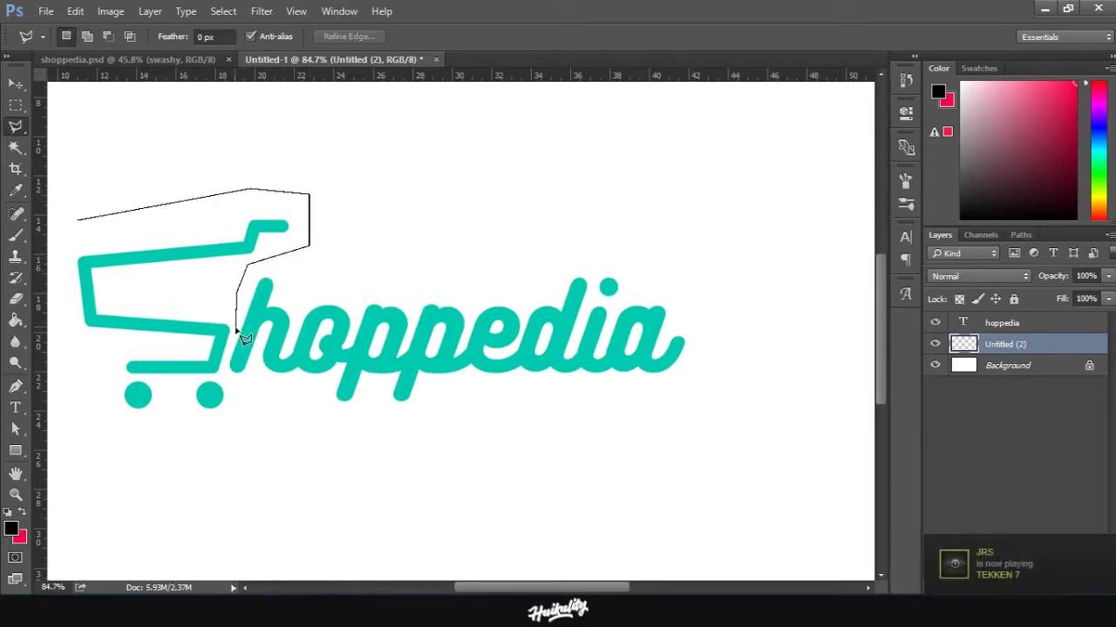
click(223, 378)
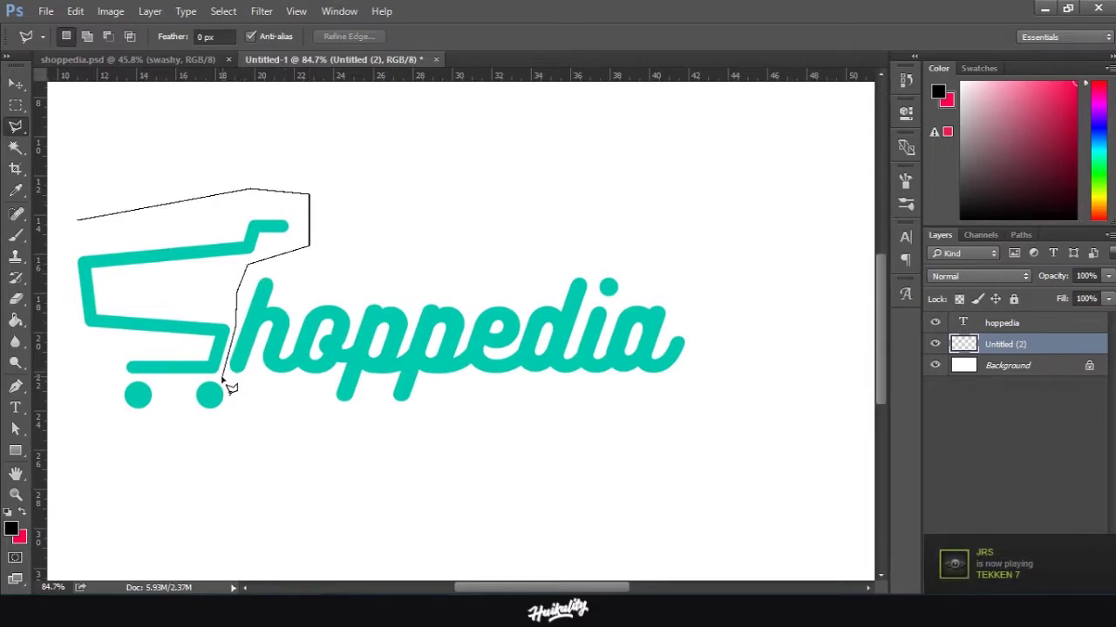
click(129, 380)
click(86, 357)
click(61, 279)
click(77, 219)
right_click(163, 263)
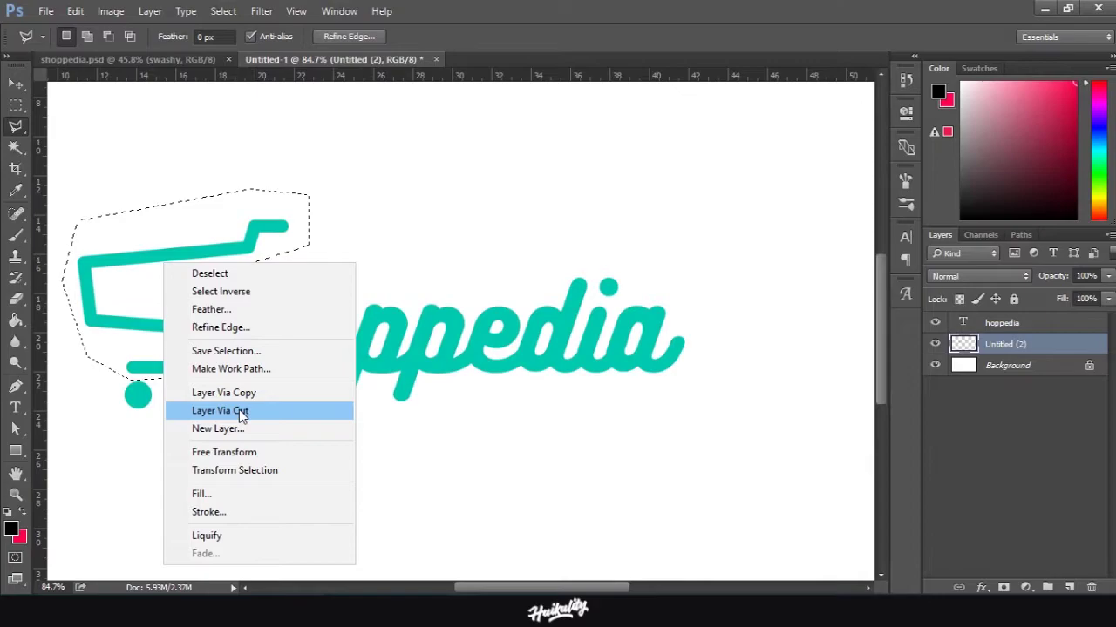
right_click(105, 248)
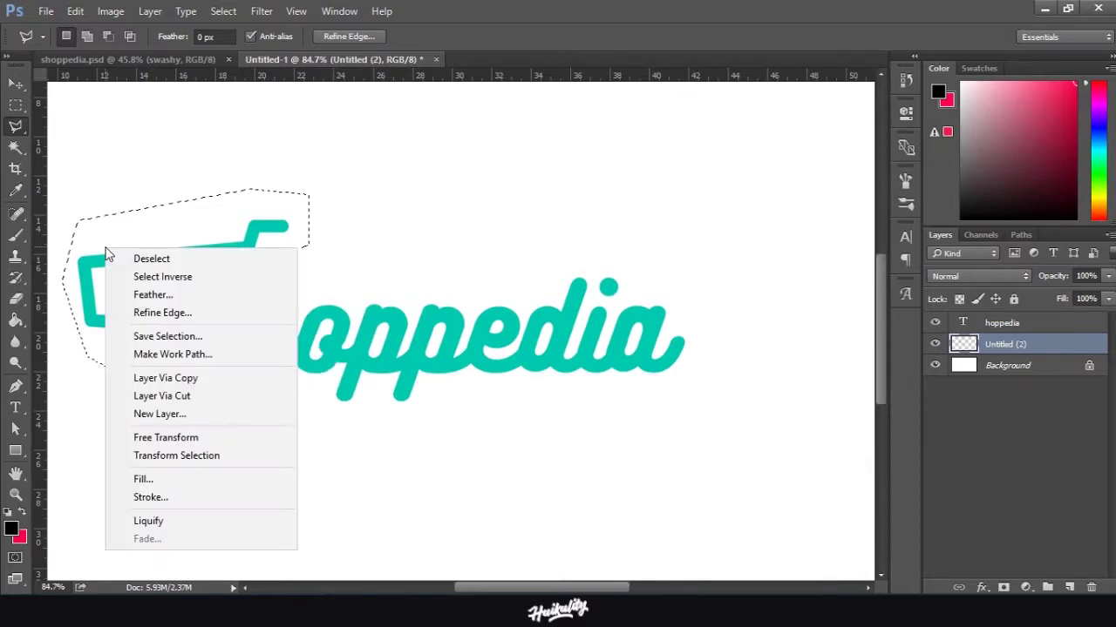
Cut the selected cart top onto its own new layer with Layer Via Cut.
click(182, 397)
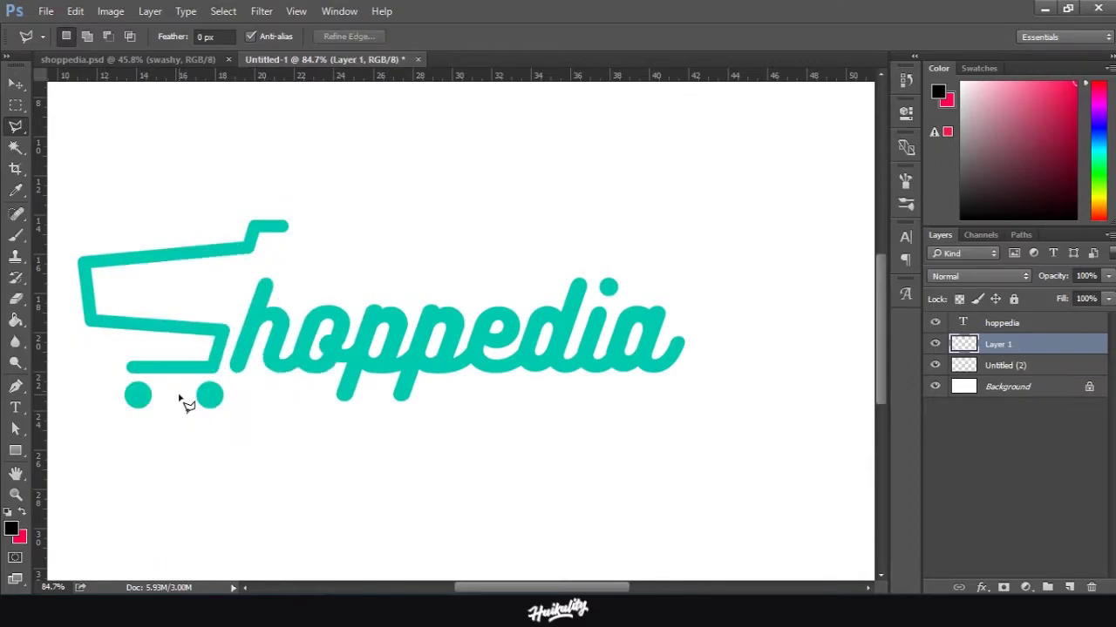
double_click(999, 345)
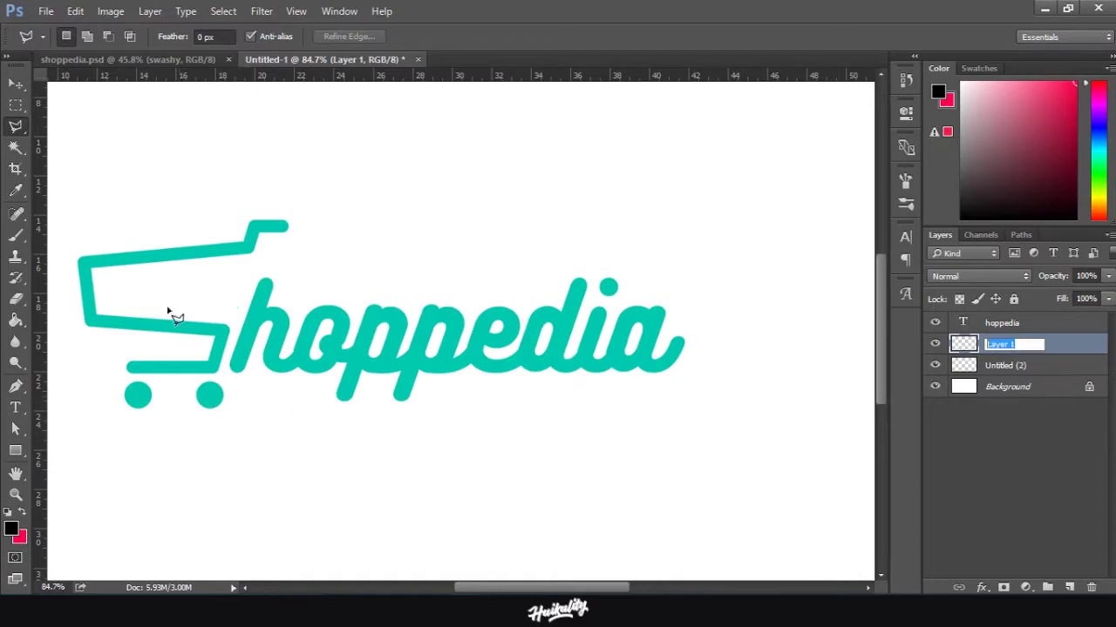
key(Return)
key(alt+bracketleft)
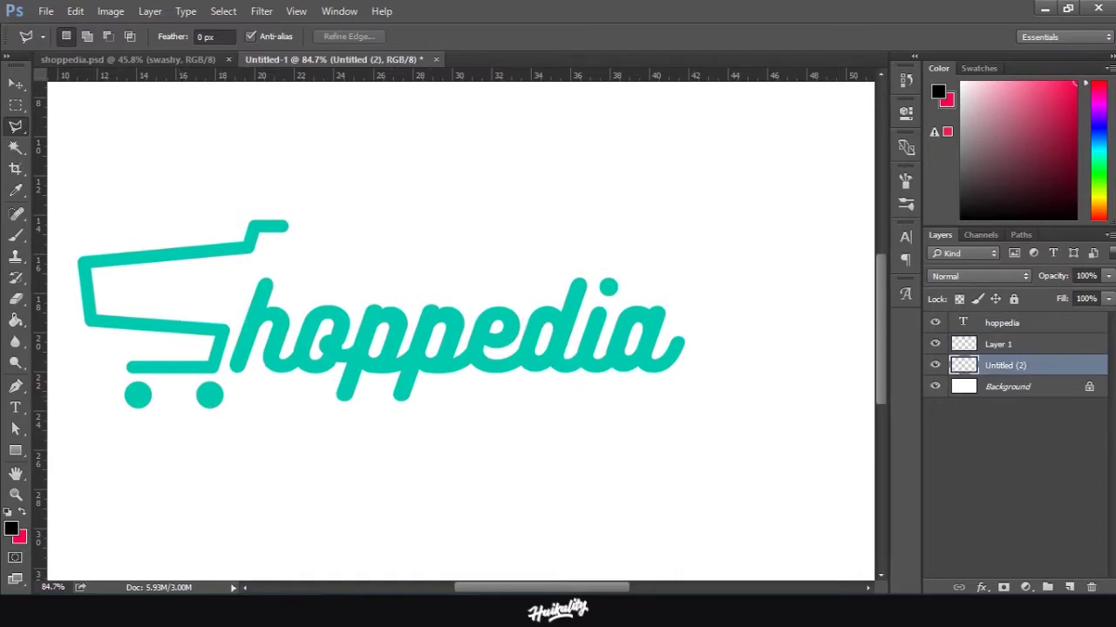
Rename Layer 1 to 'upper cart' and Untitled (2) to 'wheels'.
double_click(987, 345)
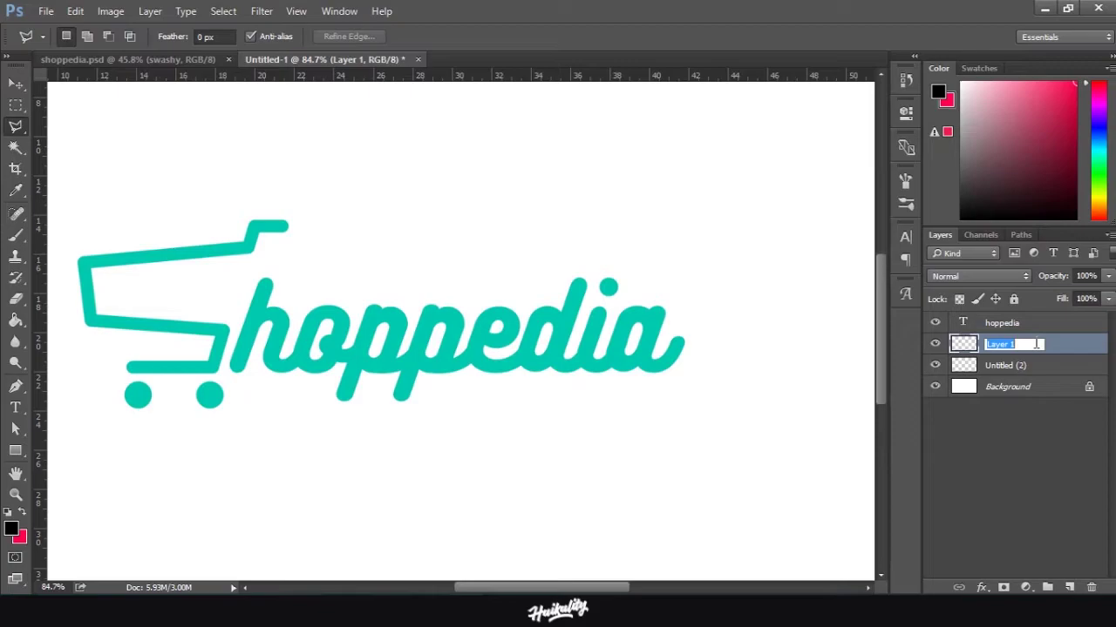
text(upper cart)
double_click(1007, 367)
text(wheels)
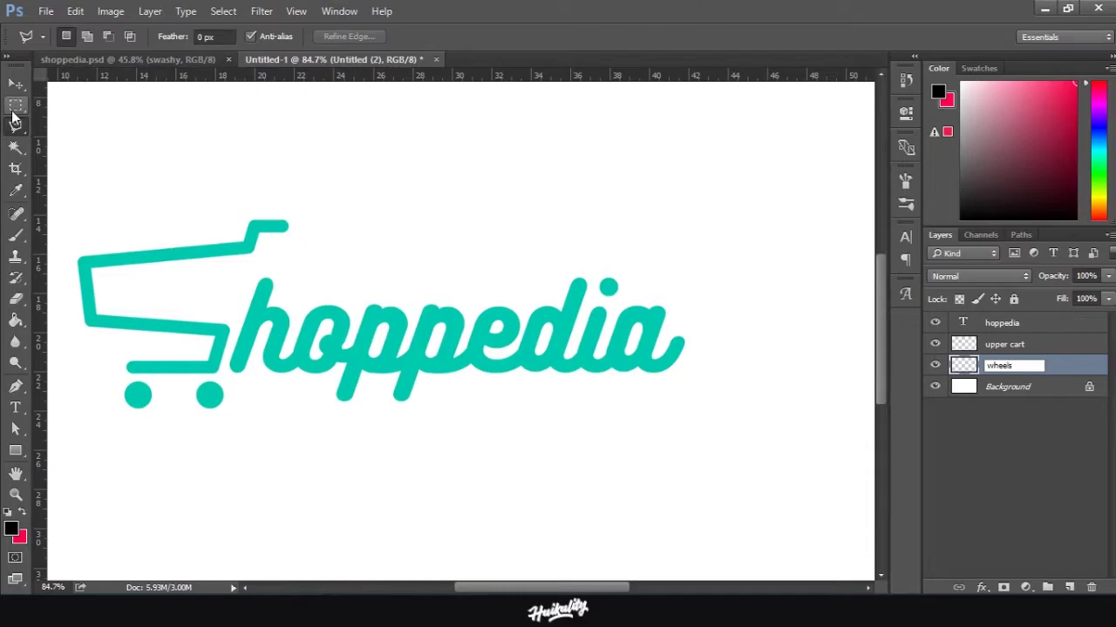
click(16, 108)
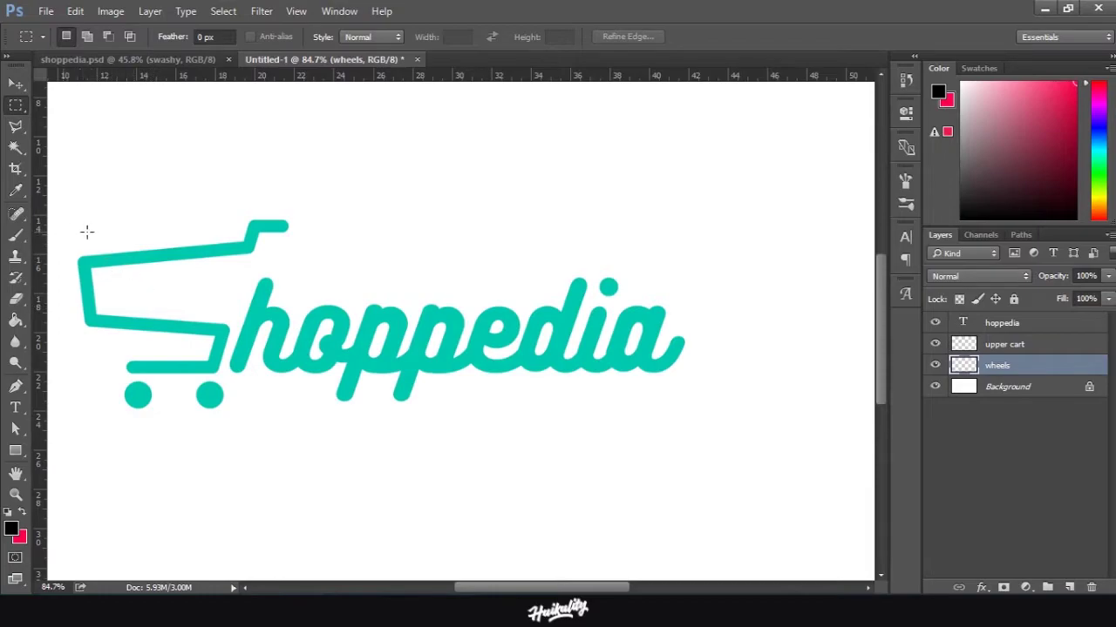
Select the upper cart layer, then shrink the cart with Free Transform and shift it into place.
ctrl+right_click(177, 280)
click(209, 292)
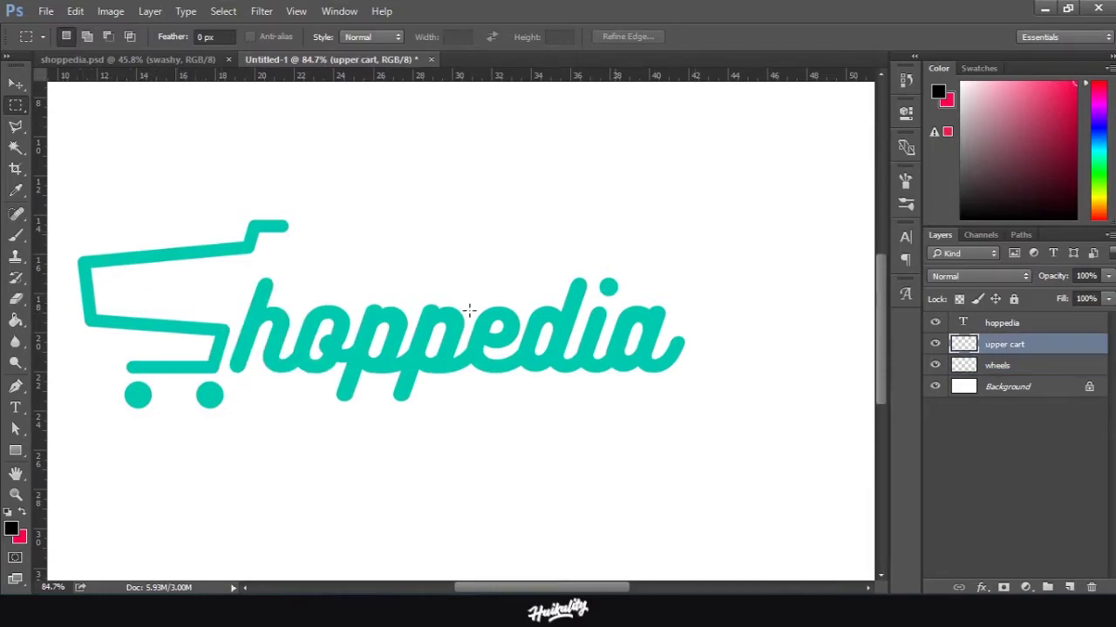
right_click(129, 304)
click(188, 457)
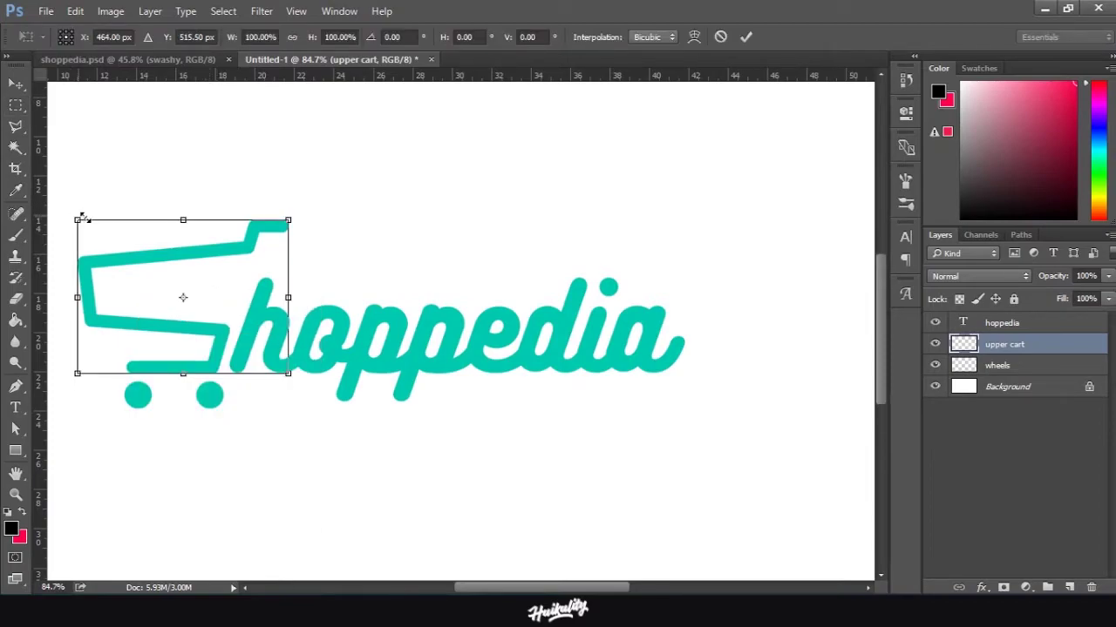
drag(81, 217, 103, 251)
drag(215, 289, 218, 290)
Narrow the cart from its left side and skew its top rightward, then commit the transform.
drag(112, 309, 116, 309)
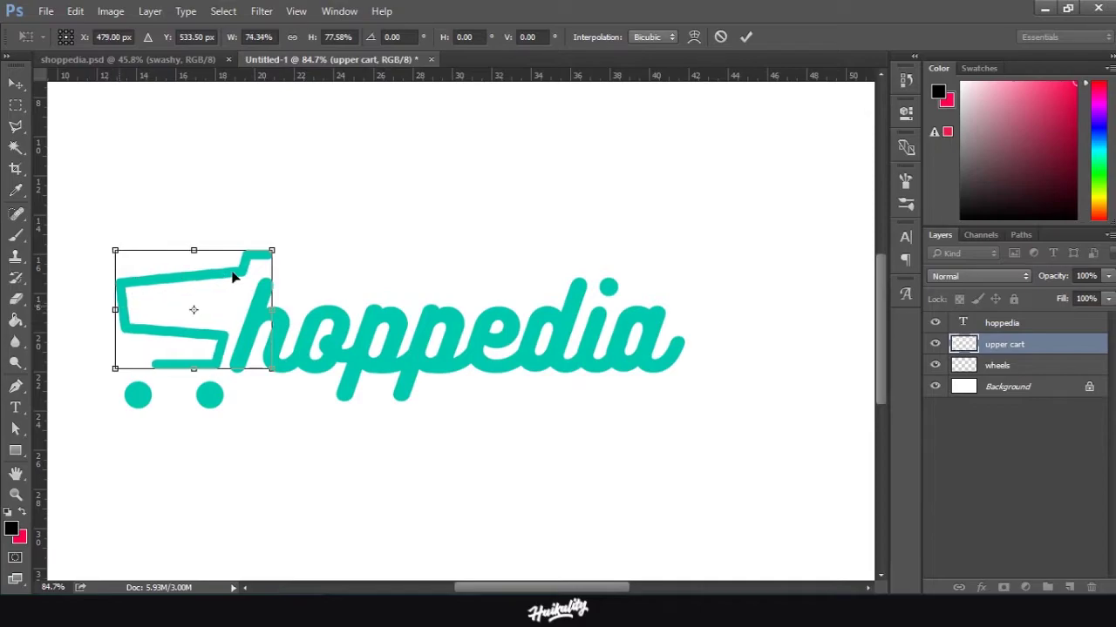
right_click(232, 273)
click(266, 324)
drag(195, 259, 203, 257)
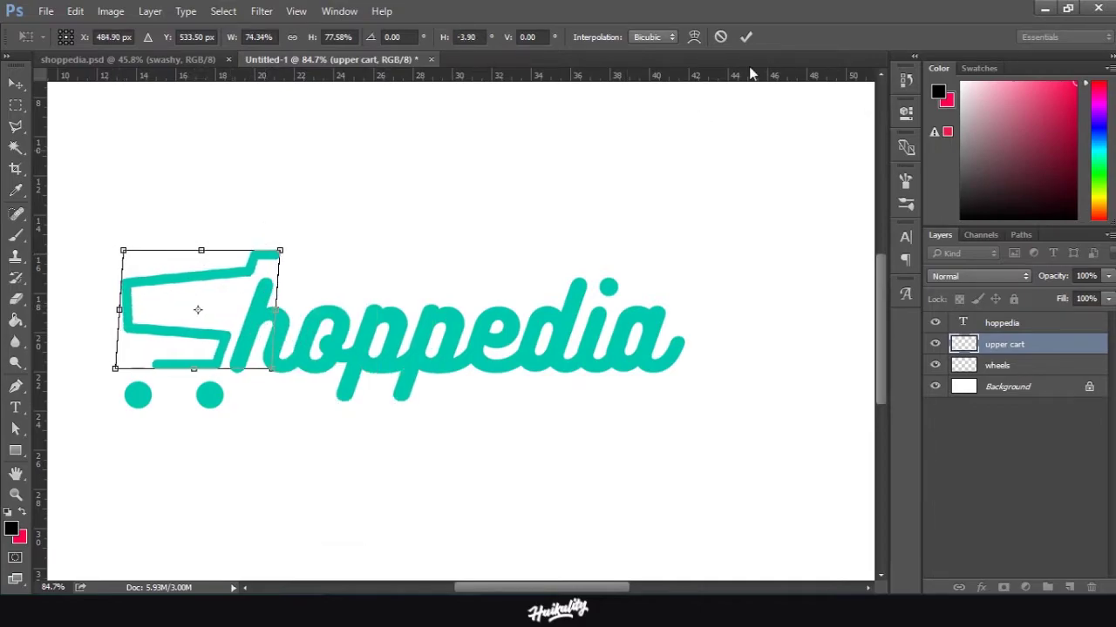
click(745, 37)
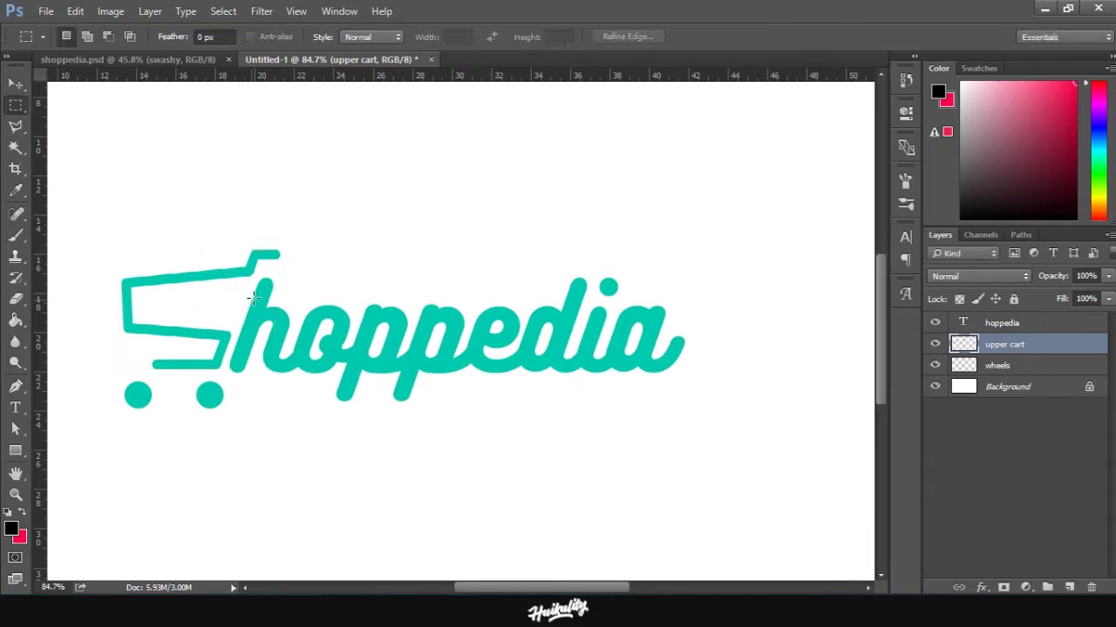
click(1046, 365)
right_click(145, 410)
Shrink the wheels and raise them under the cart, then select the upper cart layer.
click(172, 380)
key(ctrl+t)
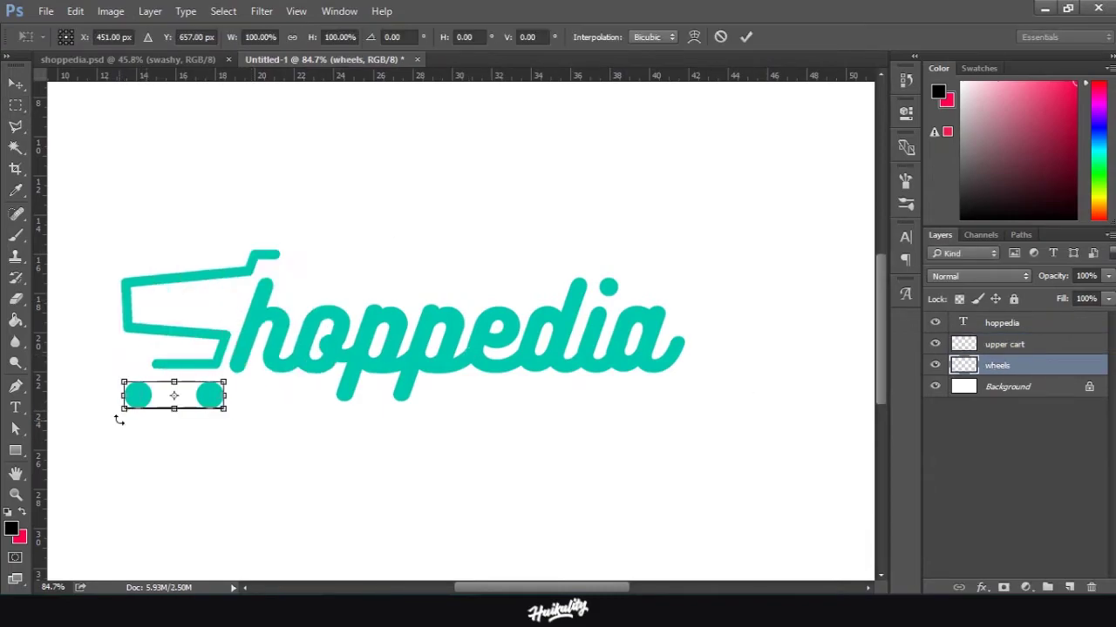
drag(124, 409, 201, 391)
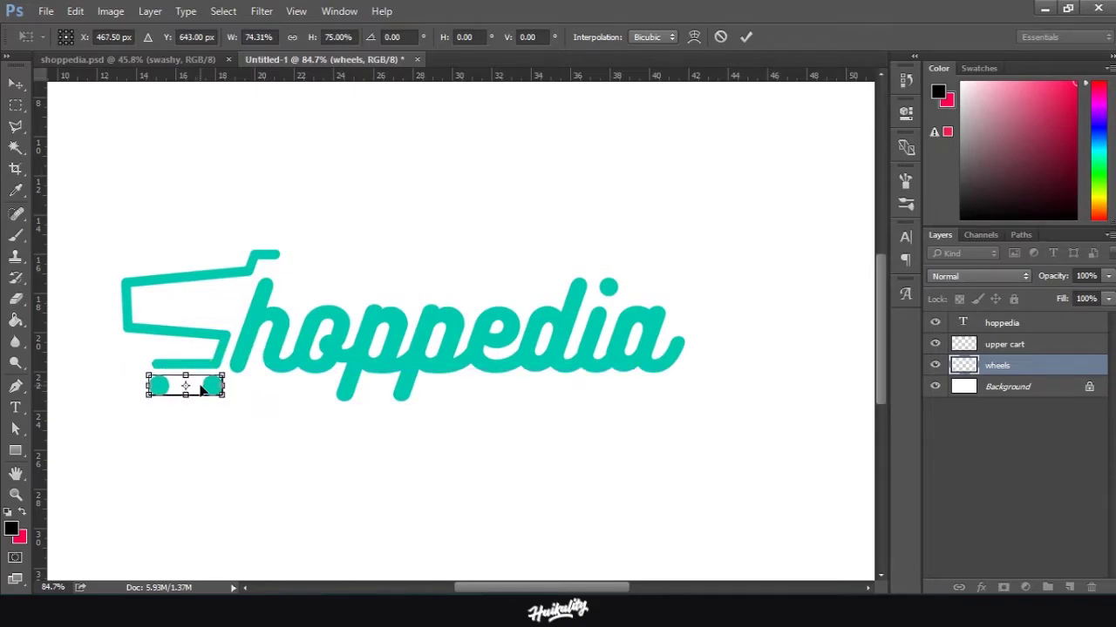
click(746, 36)
scroll(209, 396, down, 1)
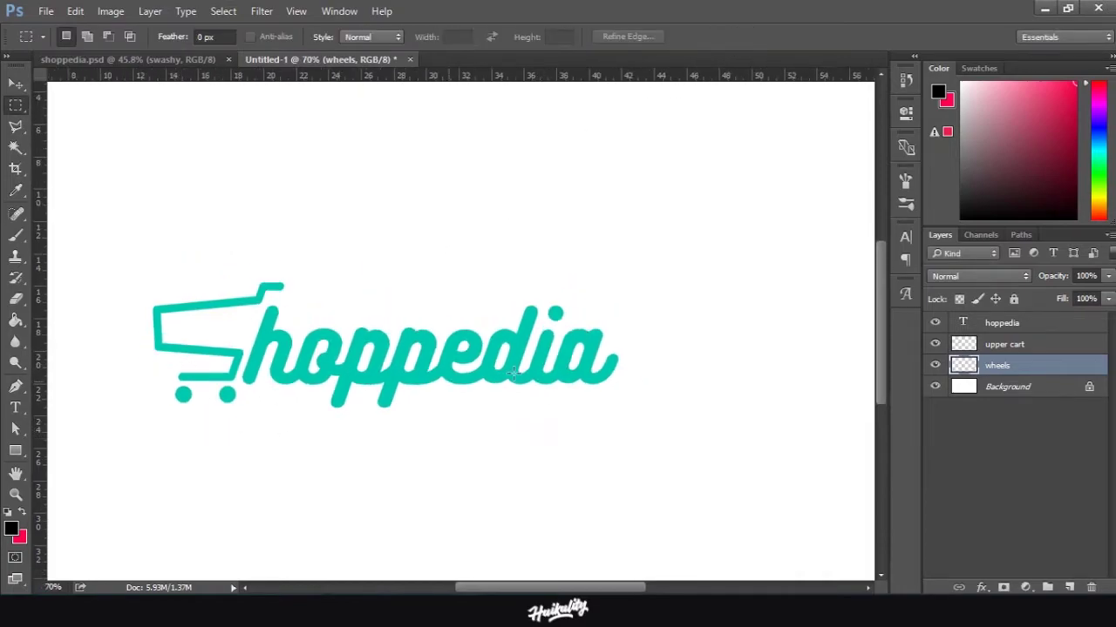
scroll(234, 392, up, 3)
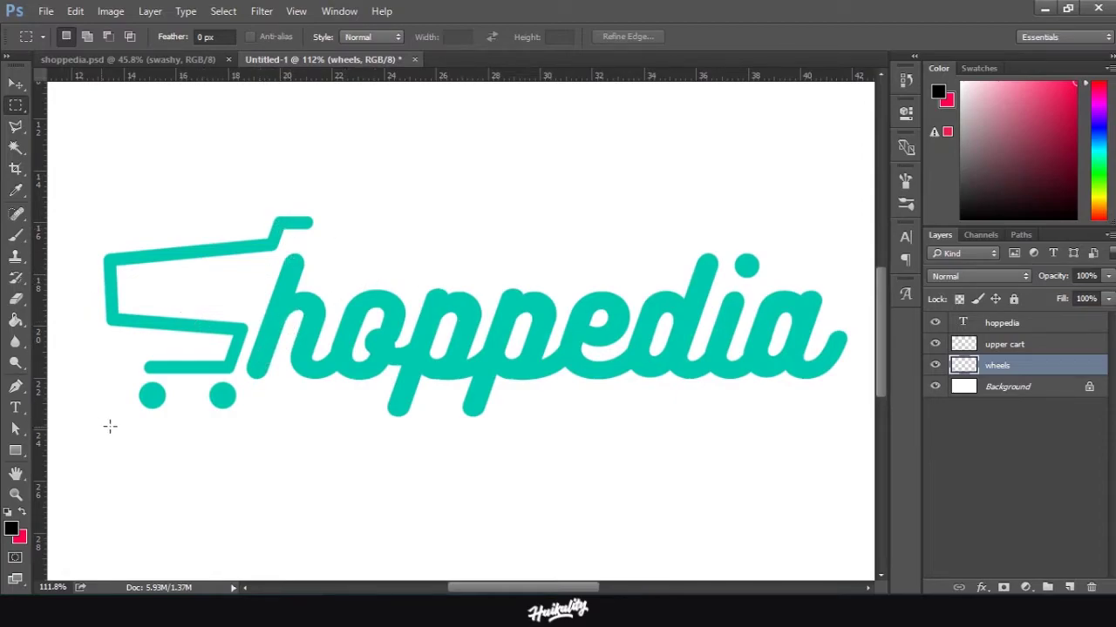
click(1028, 348)
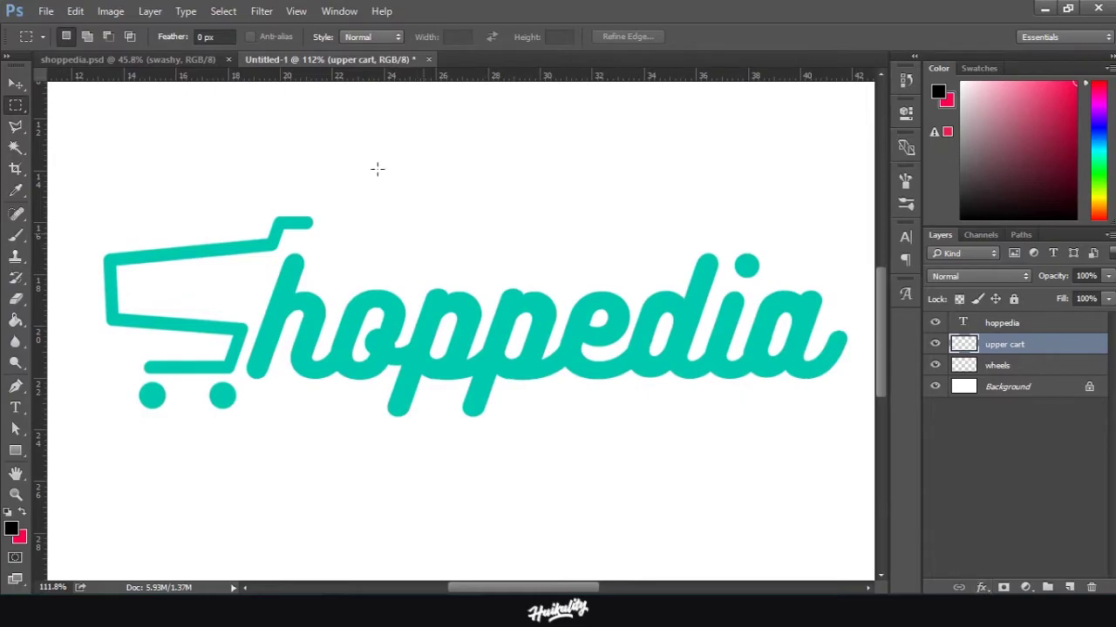
Add a Stroke layer style to the upper cart with Position set to Outside.
click(150, 10)
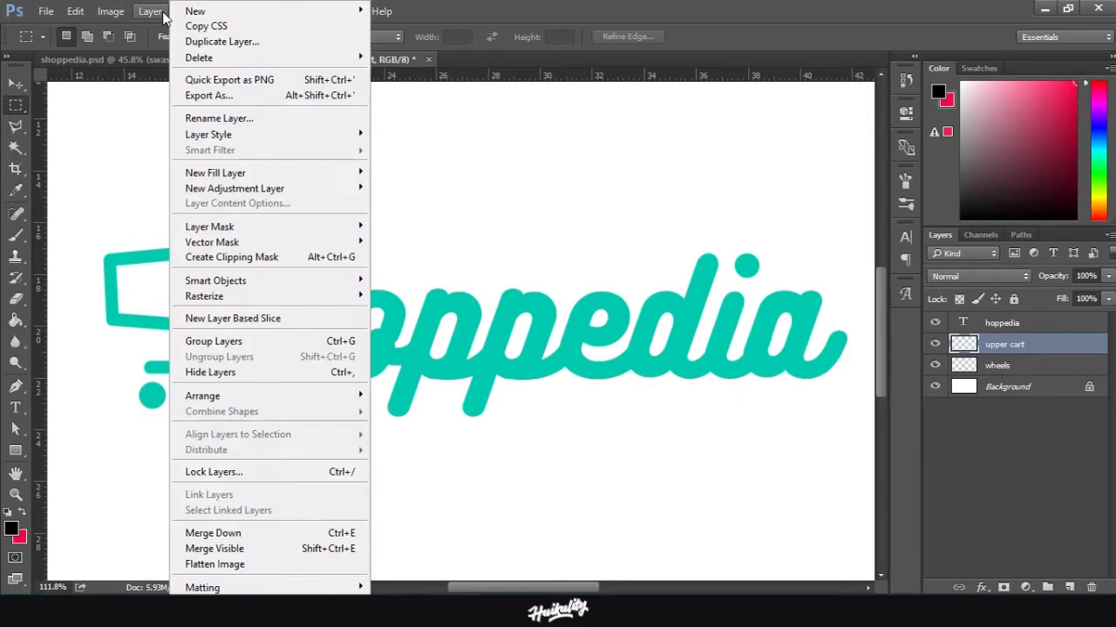
mouse_move(229, 138)
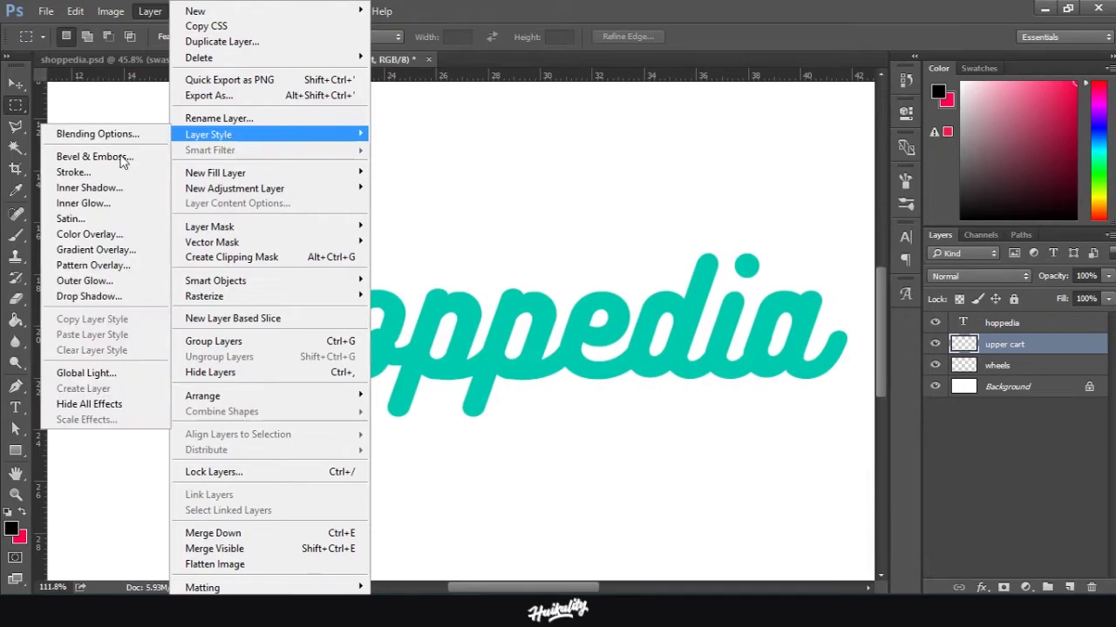
click(96, 172)
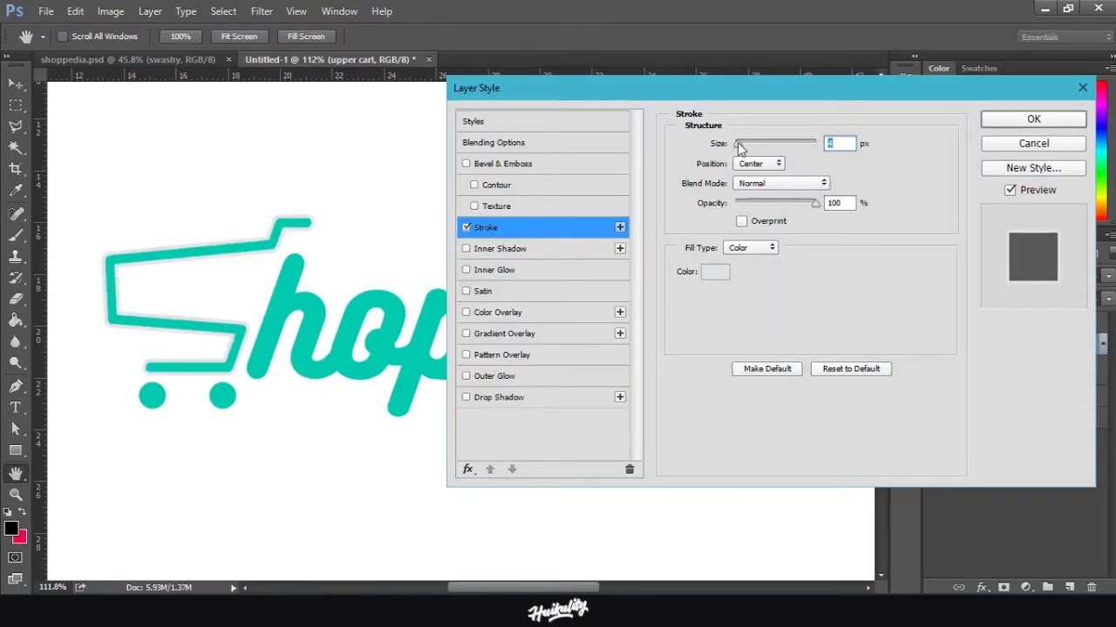
drag(737, 142, 740, 142)
click(751, 164)
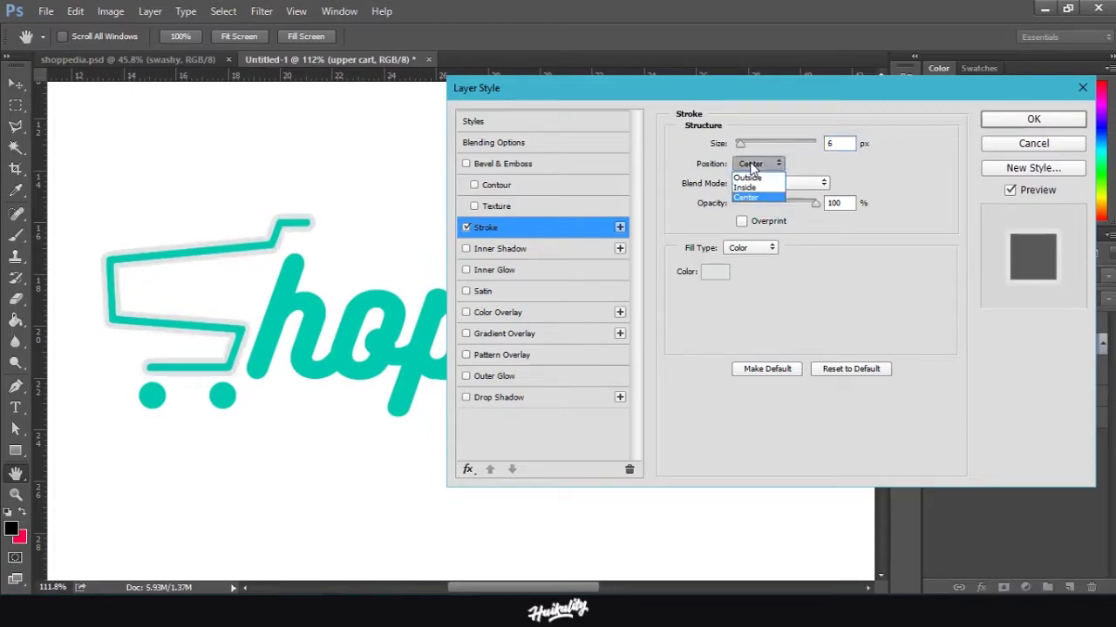
click(747, 177)
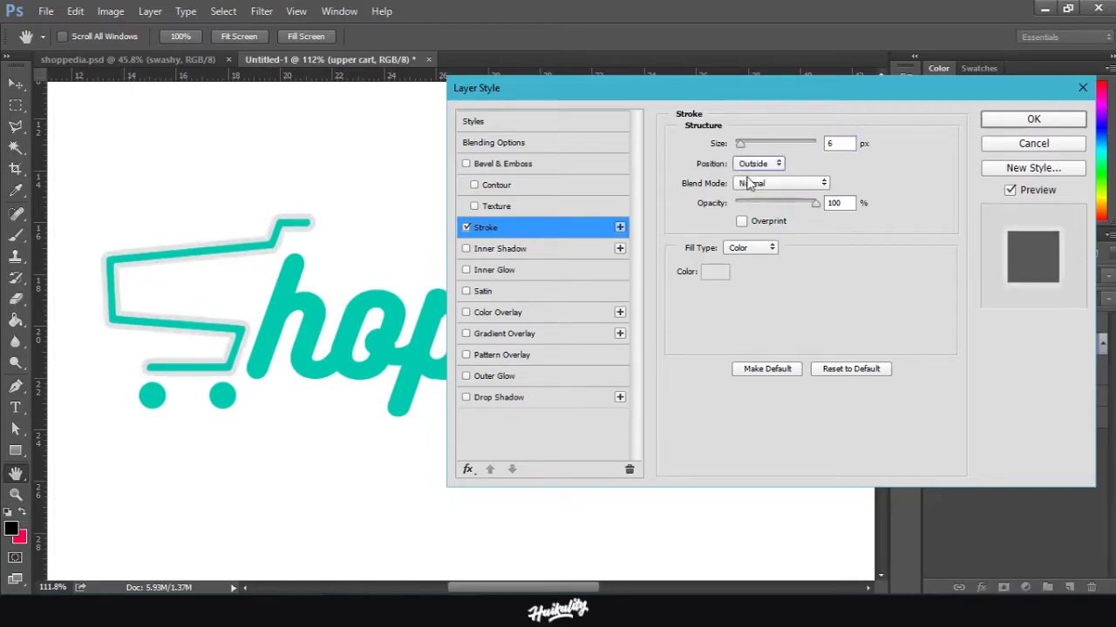
Set the stroke colour to the logo's sampled teal and size to 3 px, and apply it.
click(714, 271)
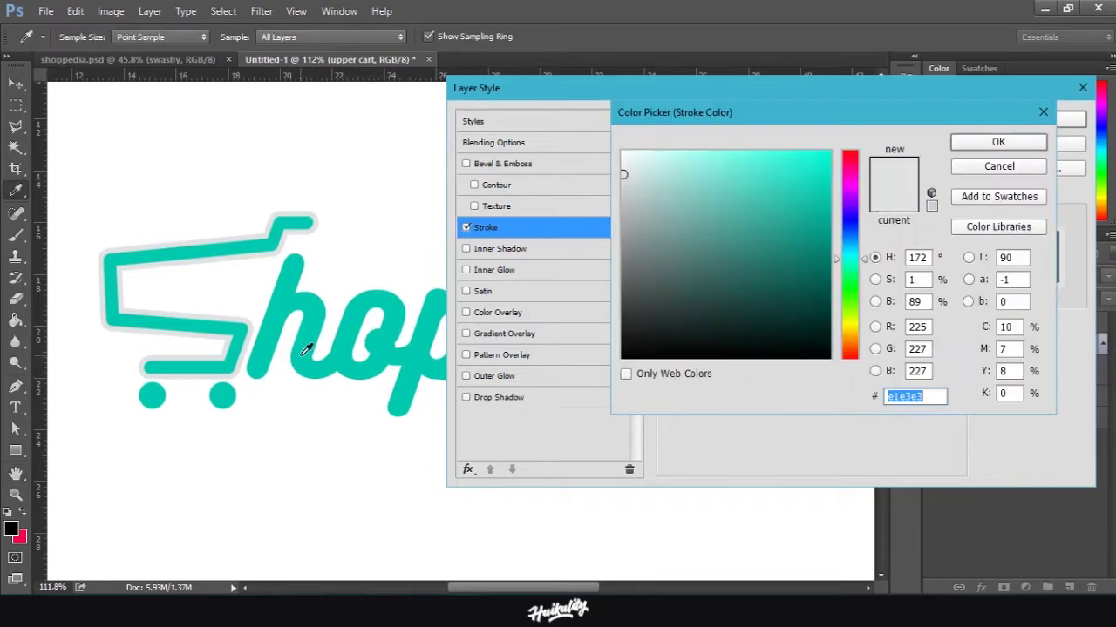
click(318, 320)
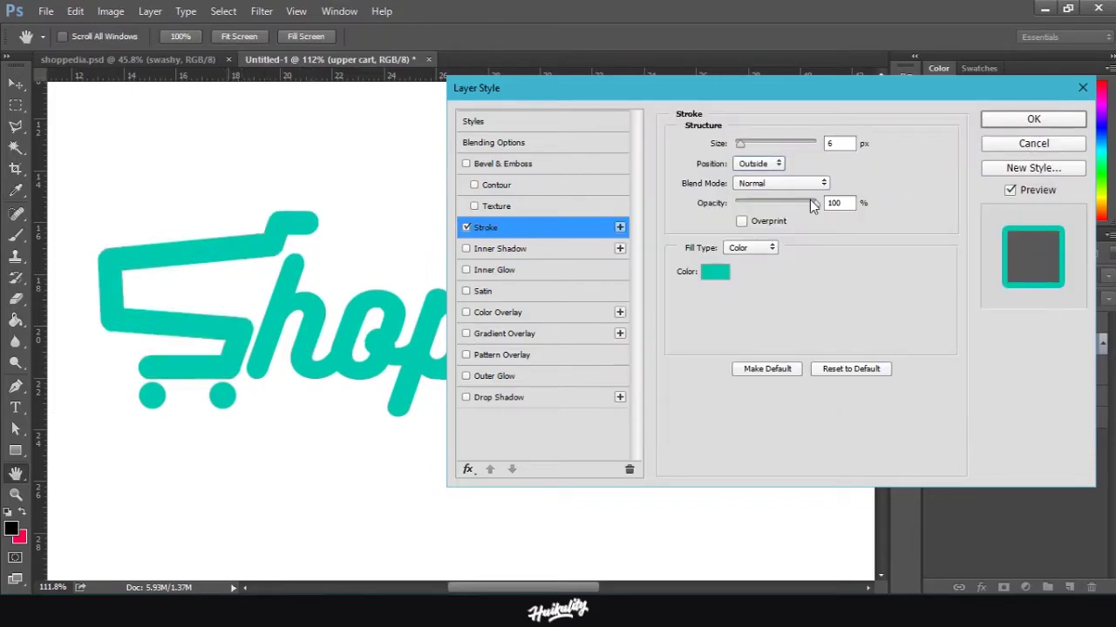
drag(741, 144, 737, 145)
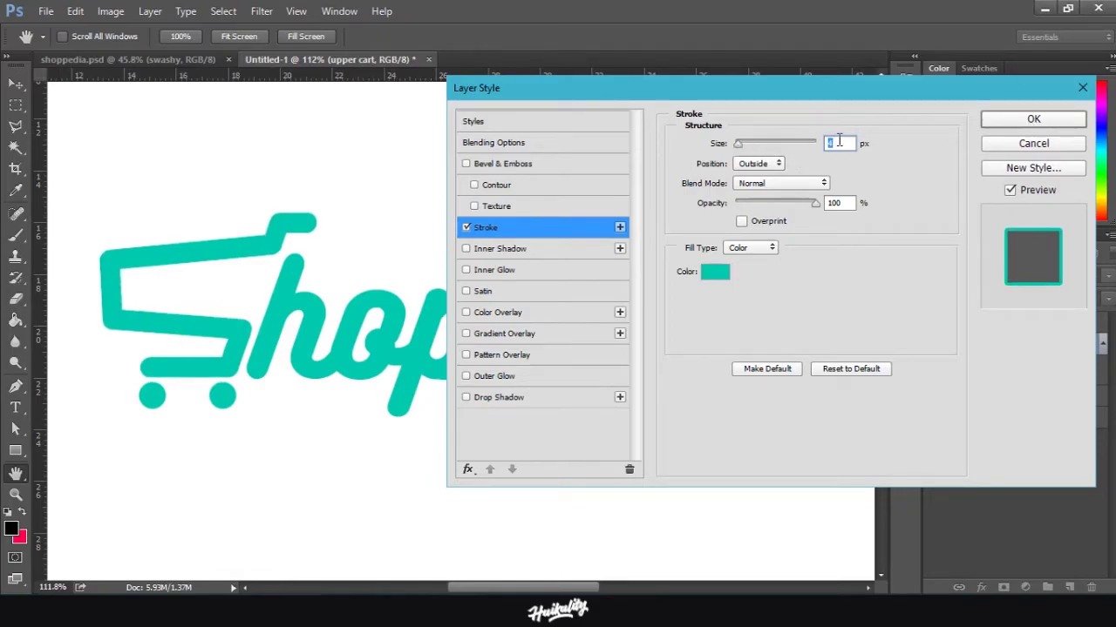
text(3)
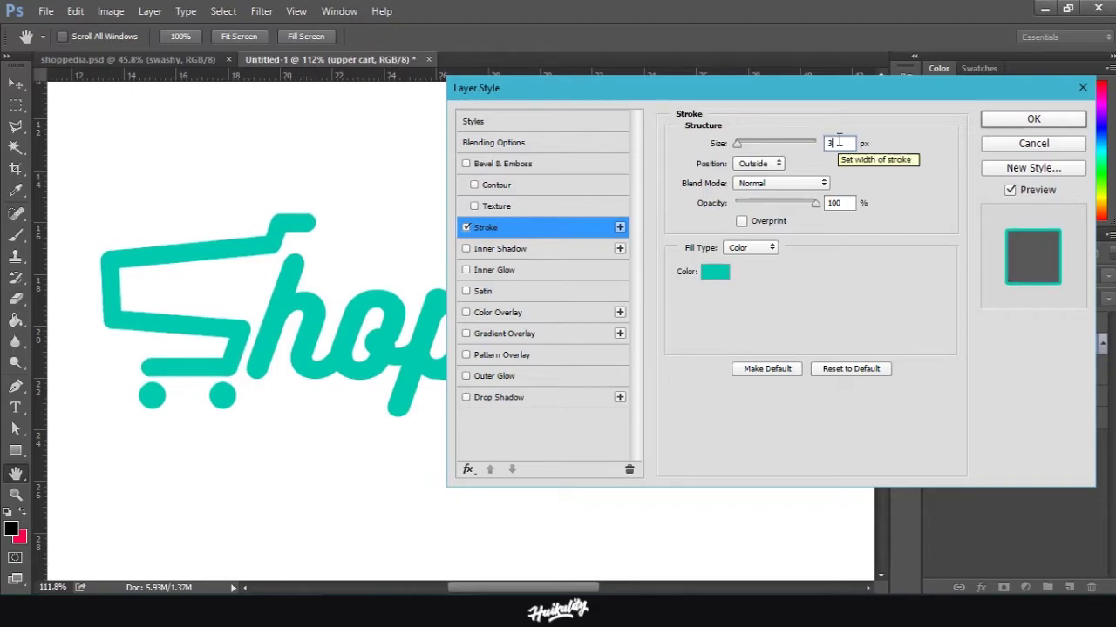
click(1034, 120)
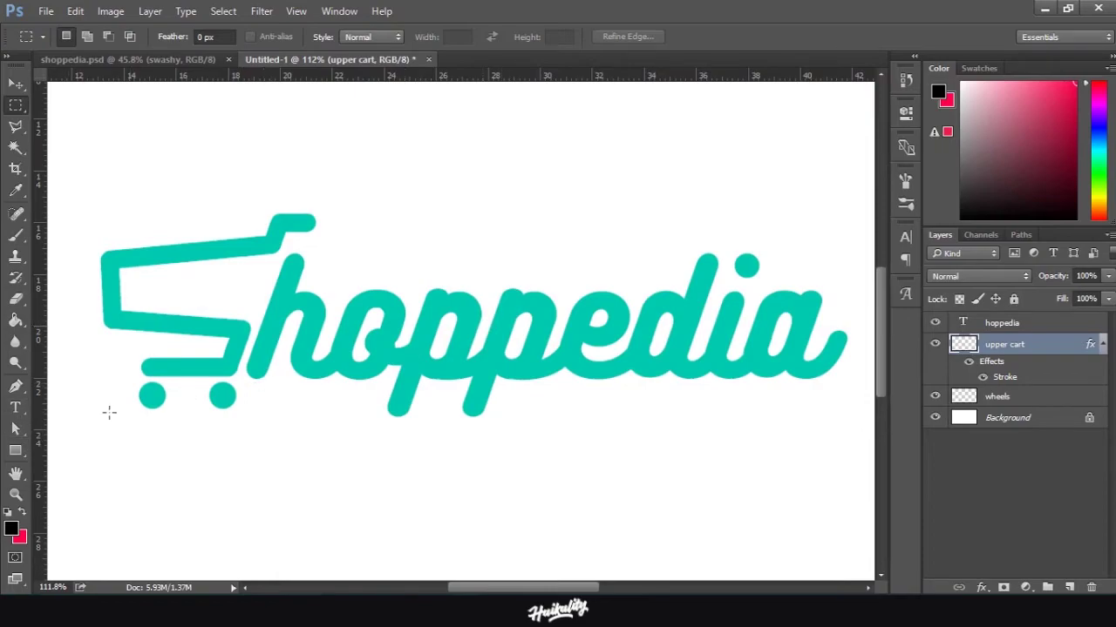
scroll(116, 410, down, 6)
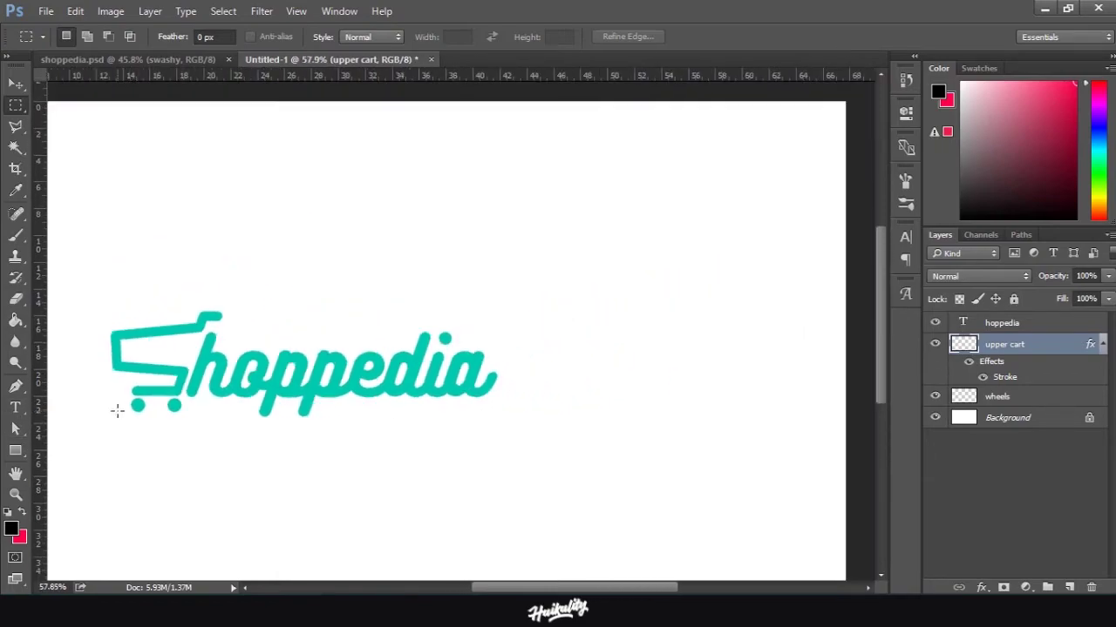
scroll(320, 323, up, 2)
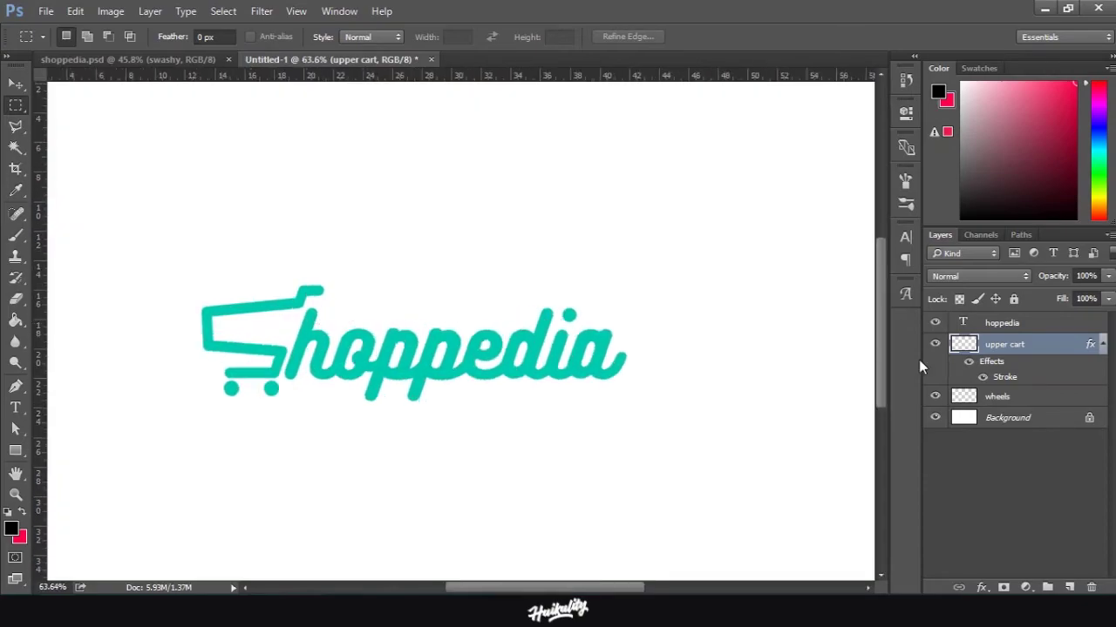
Select the wheels-to-hoppedia layers, scale the logo up to about 118%, and move it right and up.
click(997, 397)
shift+click(1001, 323)
scroll(421, 353, down, 2)
right_click(420, 353)
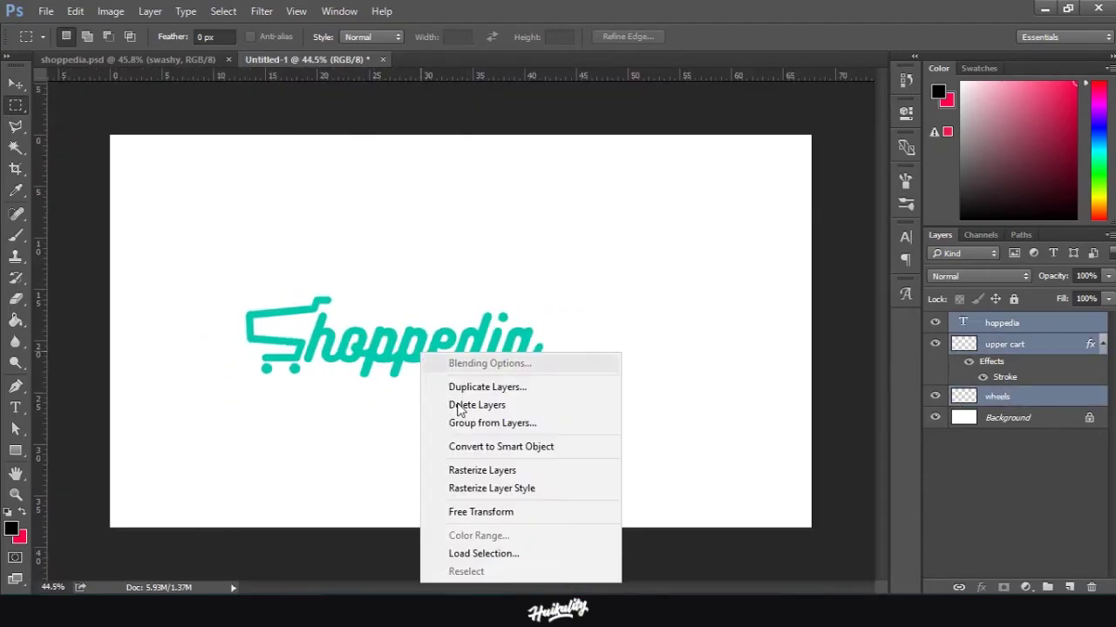
click(514, 512)
drag(544, 296, 594, 277)
click(745, 36)
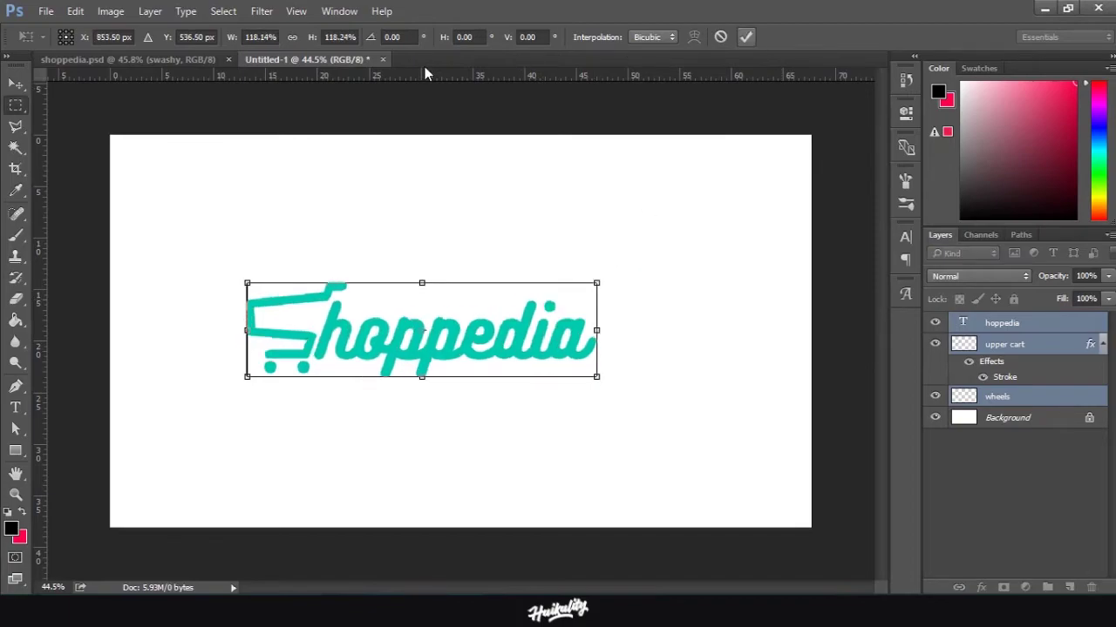
click(14, 80)
drag(477, 309, 514, 301)
Check shoppedia.psd, return to Untitled-1, and set the new text's font to Bukhari Script Regular.
click(146, 58)
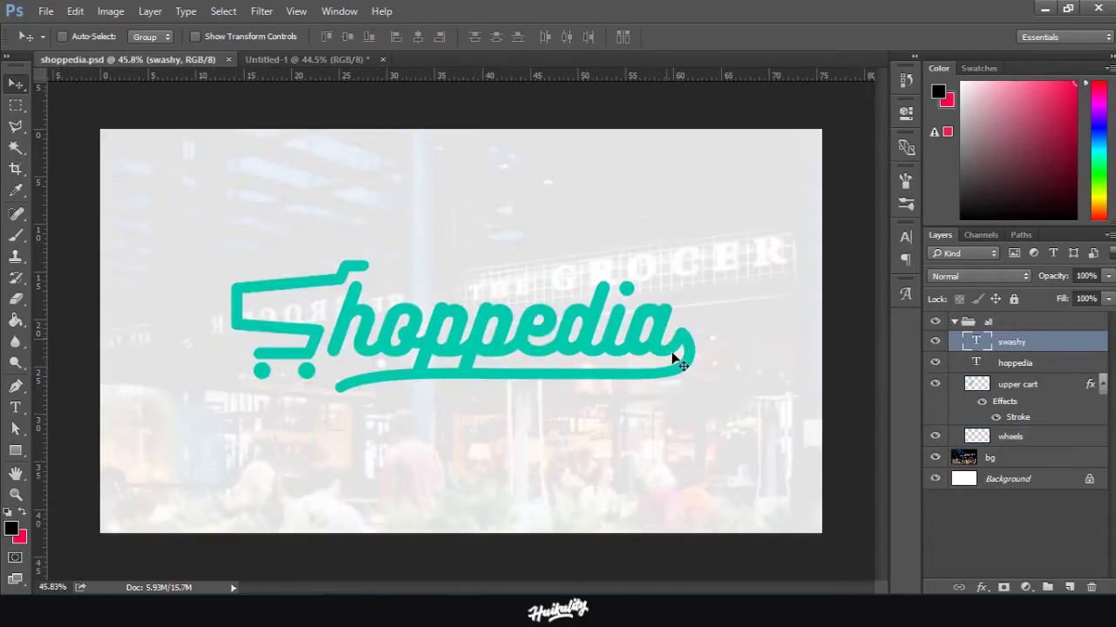
click(316, 58)
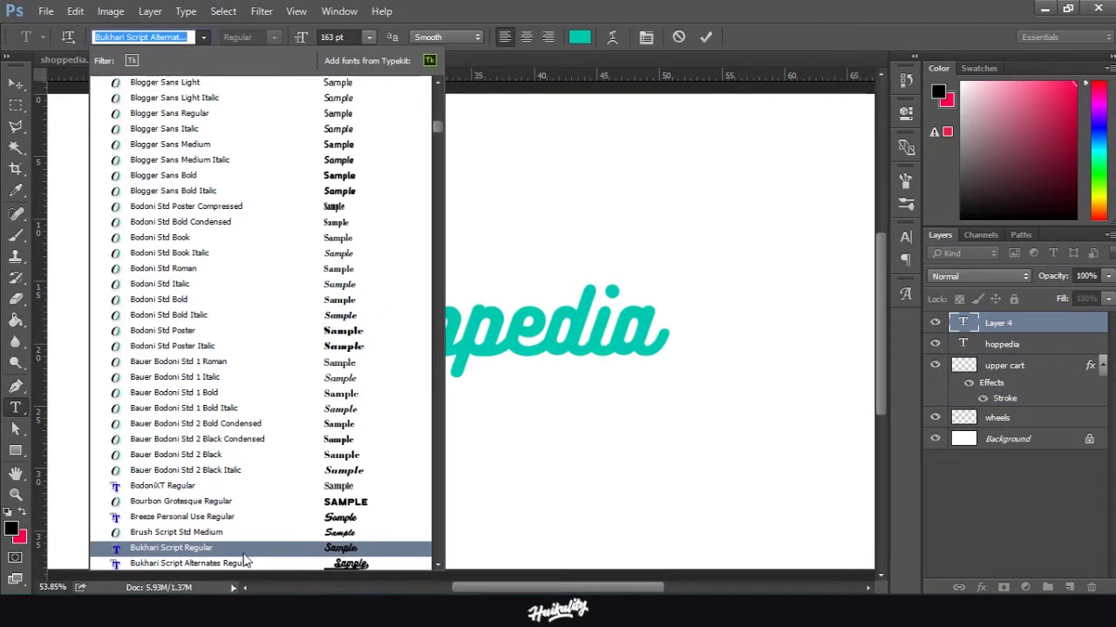
click(187, 545)
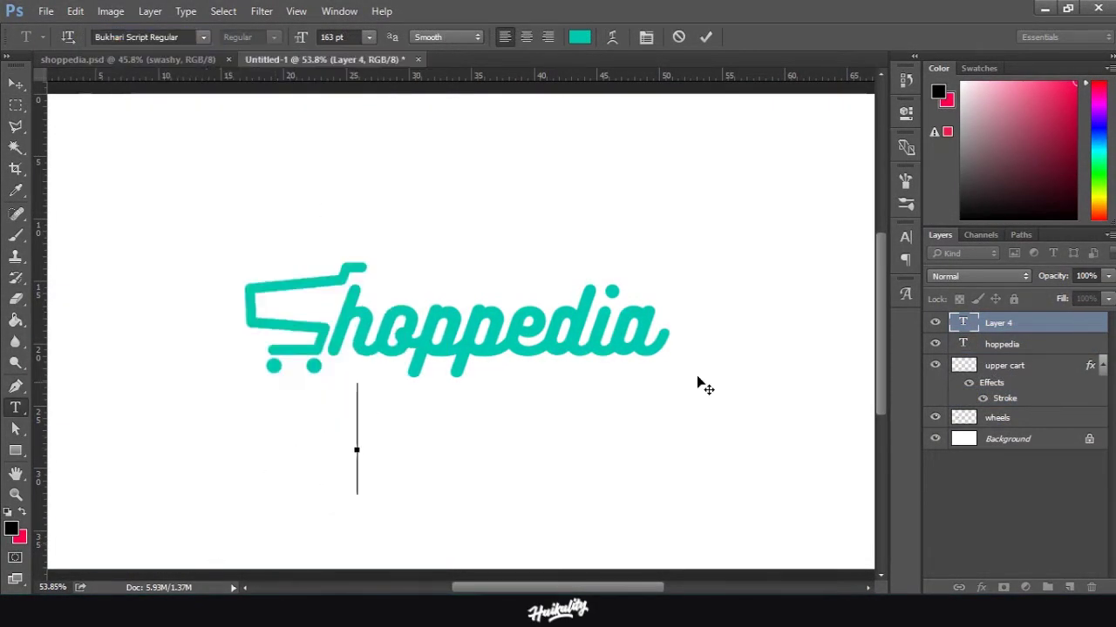
Open the Glyphs panel from the Window menu.
click(908, 291)
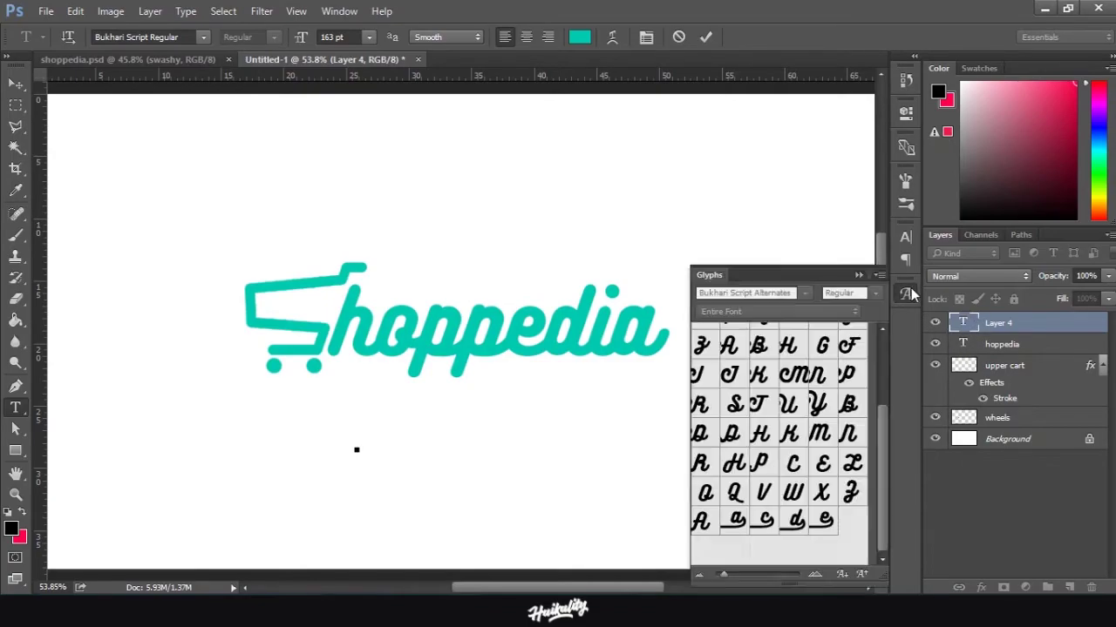
click(910, 293)
click(908, 292)
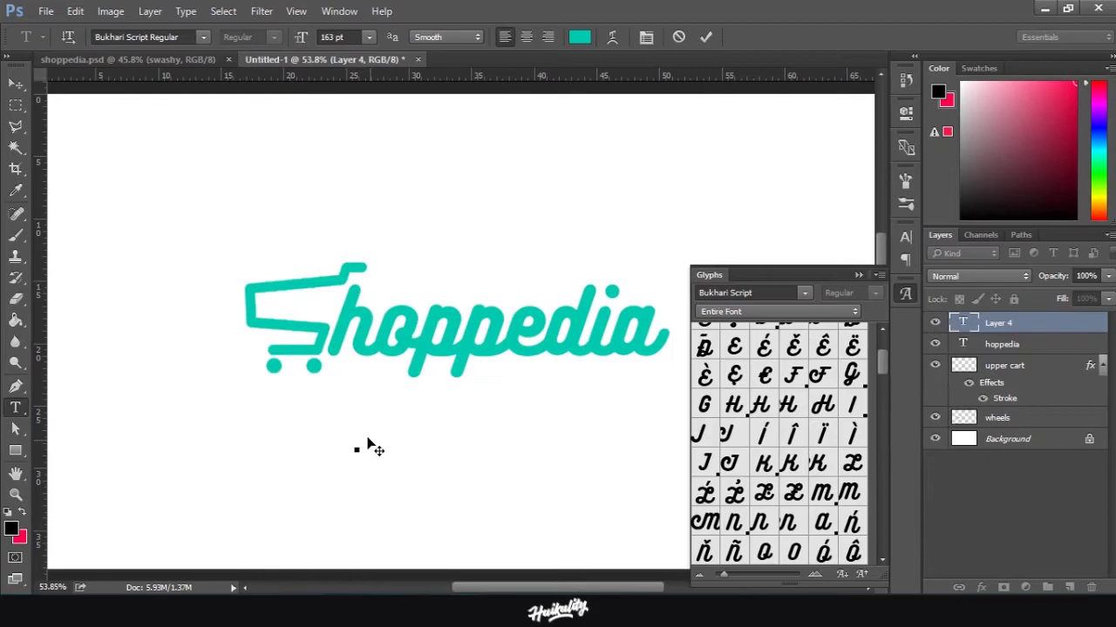
right_click(906, 295)
click(924, 307)
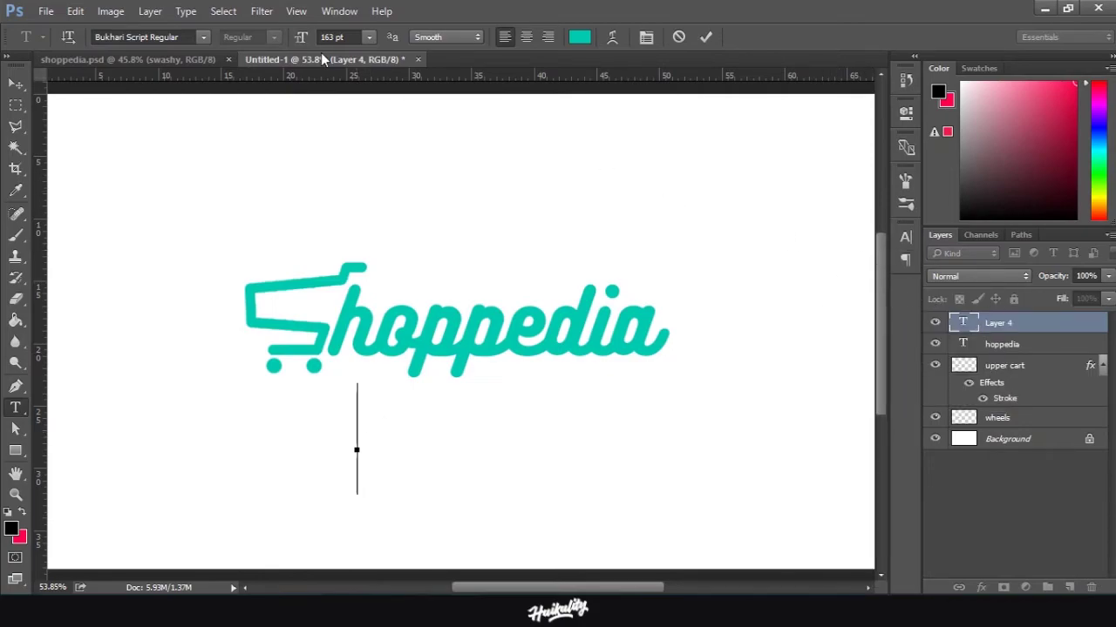
click(339, 11)
click(397, 259)
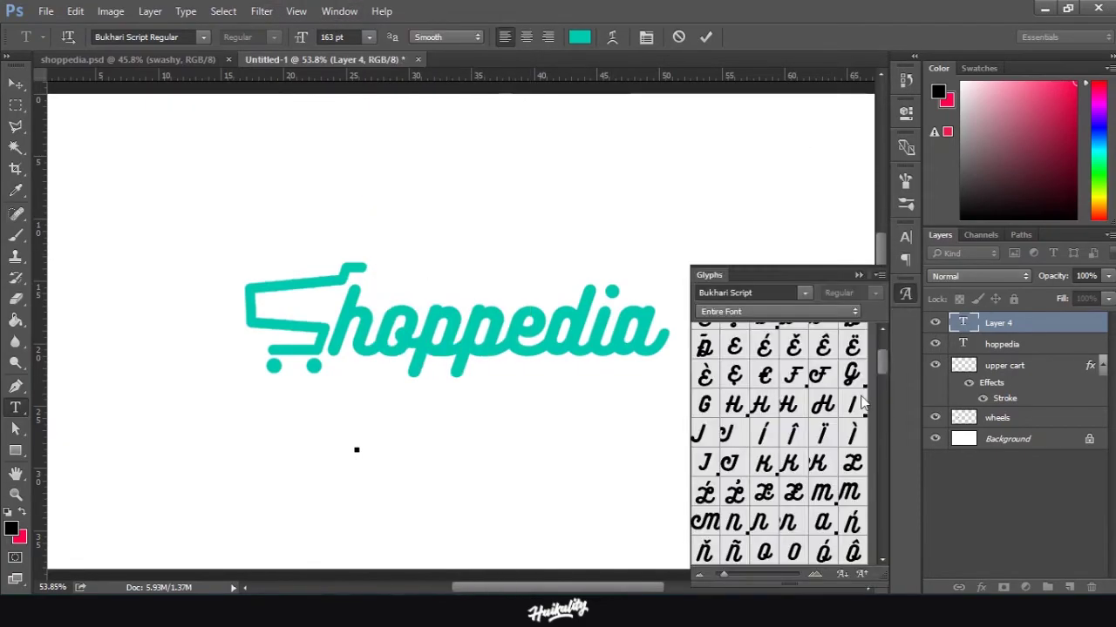
Find the Bukhari Script swash underline glyph and insert it into the text layer.
scroll(793, 436, down, 5)
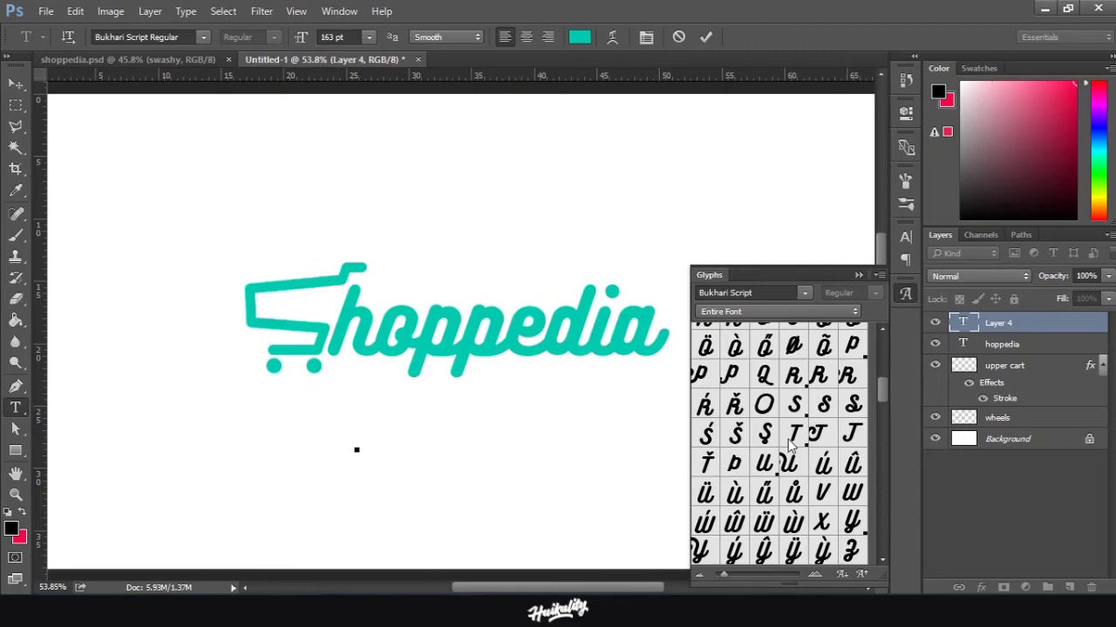
scroll(824, 433, down, 5)
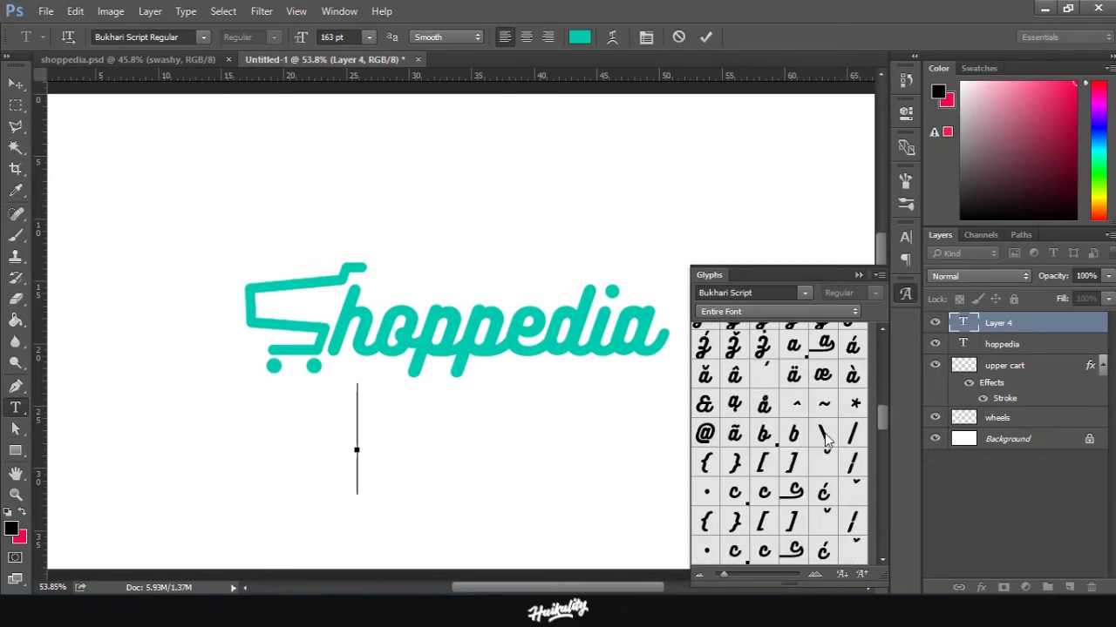
scroll(825, 433, down, 8)
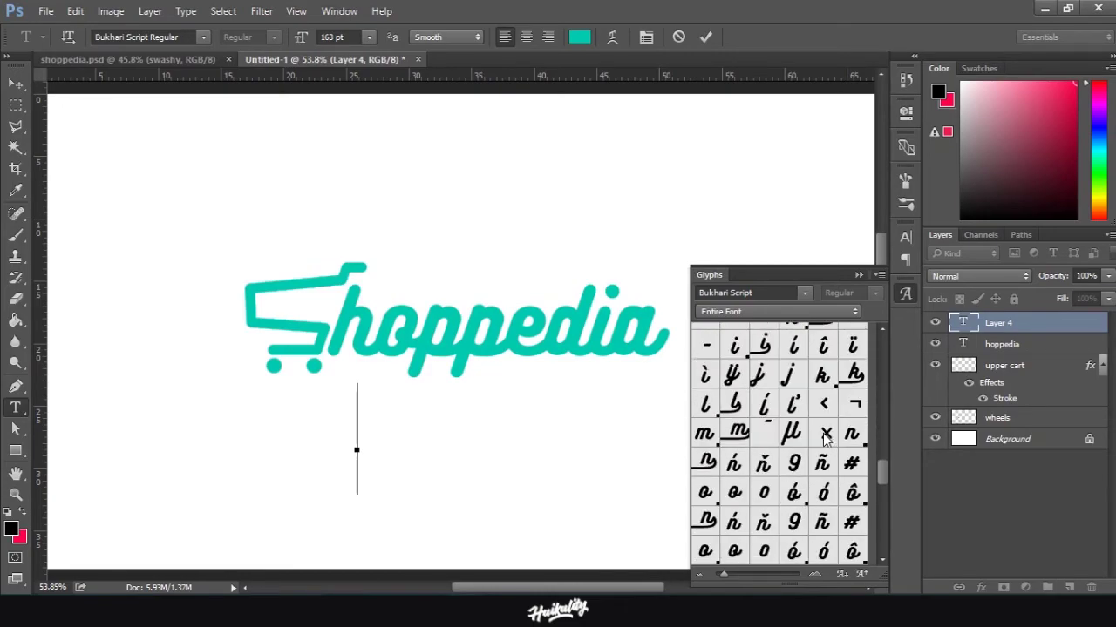
scroll(825, 434, down, 8)
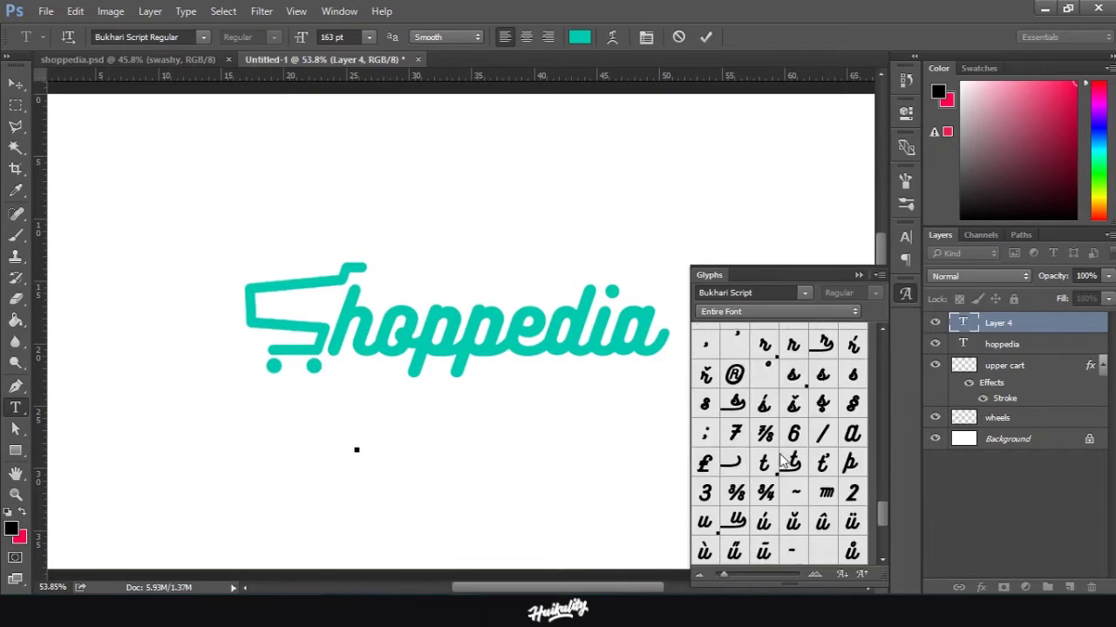
double_click(732, 463)
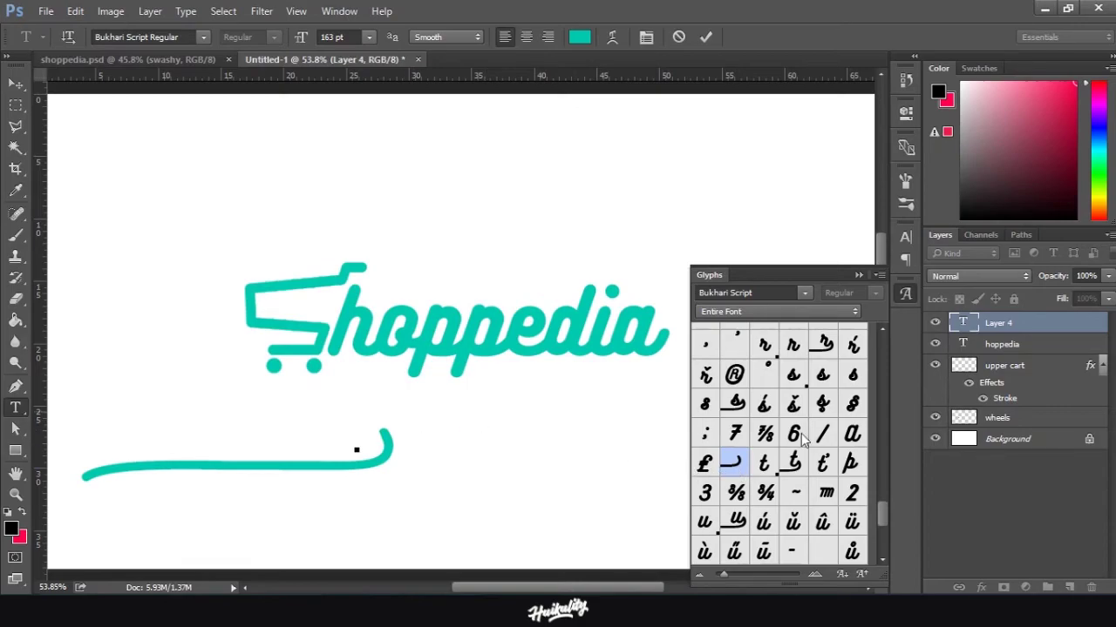
scroll(766, 493, up, 2)
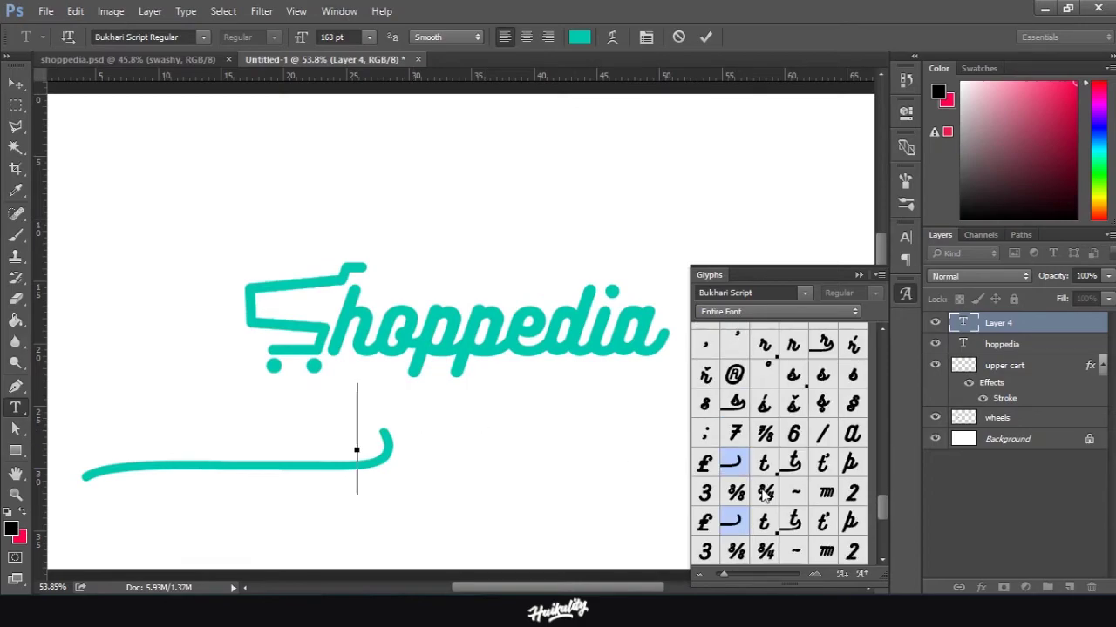
scroll(706, 480, up, 4)
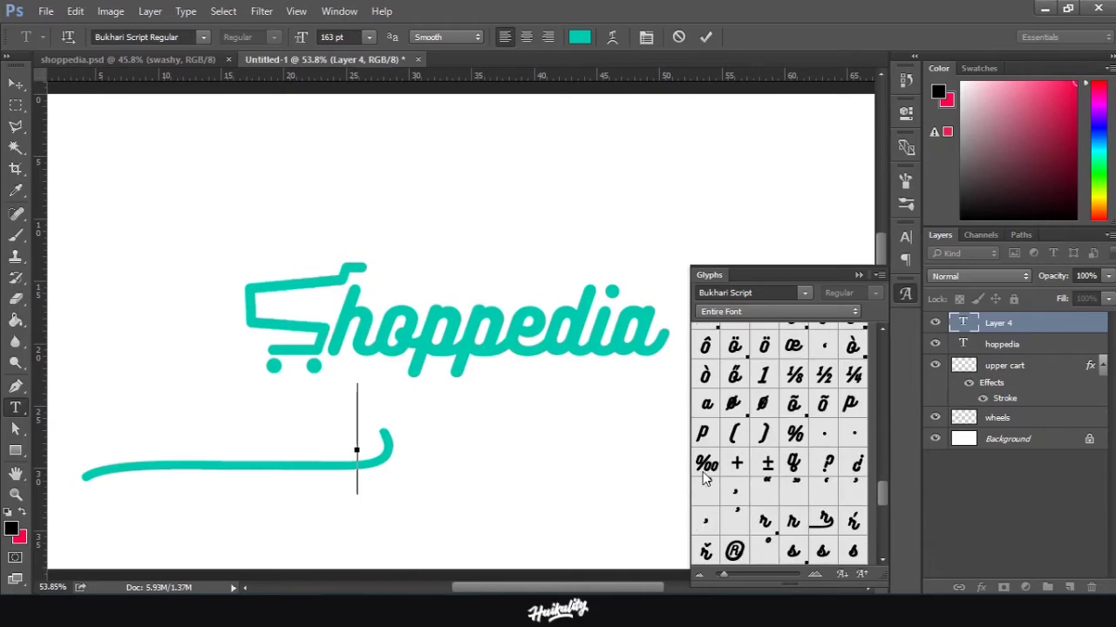
scroll(706, 480, down, 4)
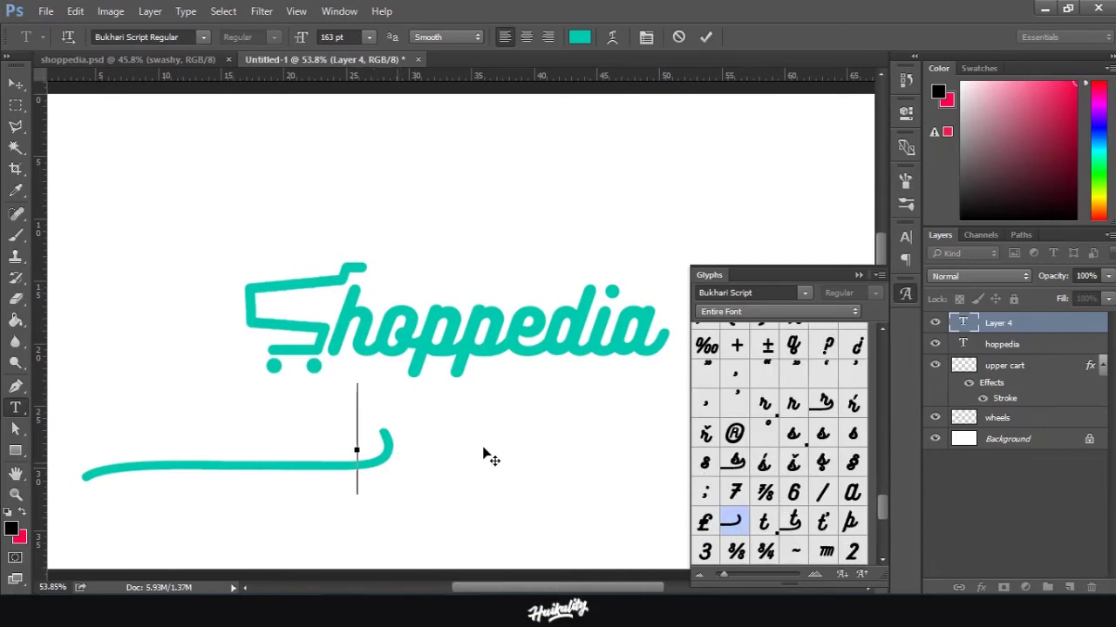
Commit the swash text, move it up under 'hoppedia', and enlarge it slightly.
click(706, 37)
click(15, 84)
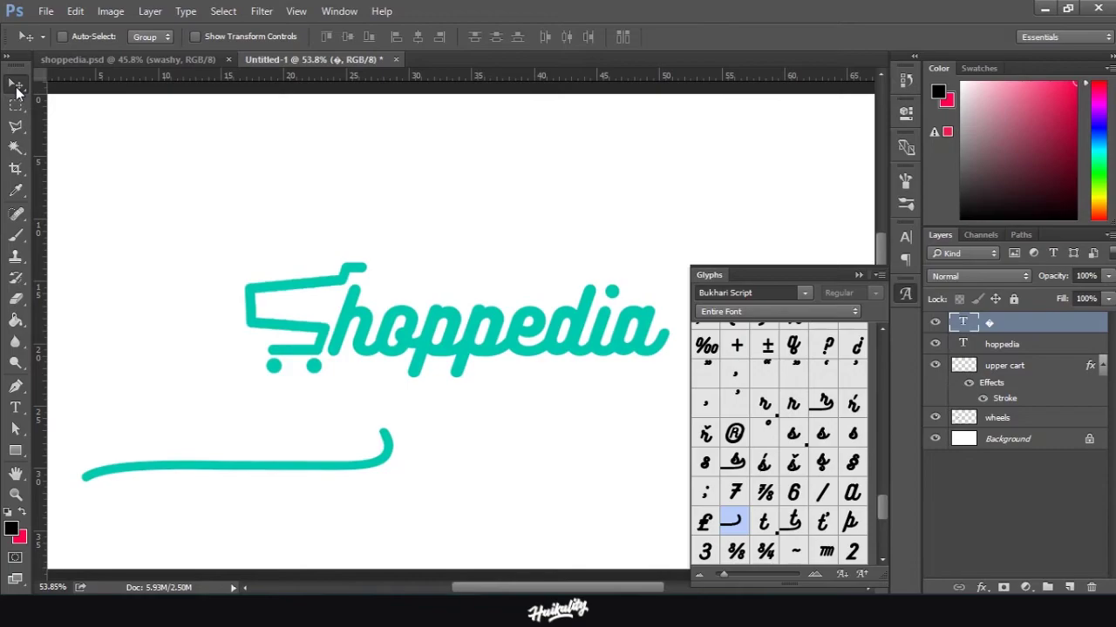
drag(271, 457, 551, 364)
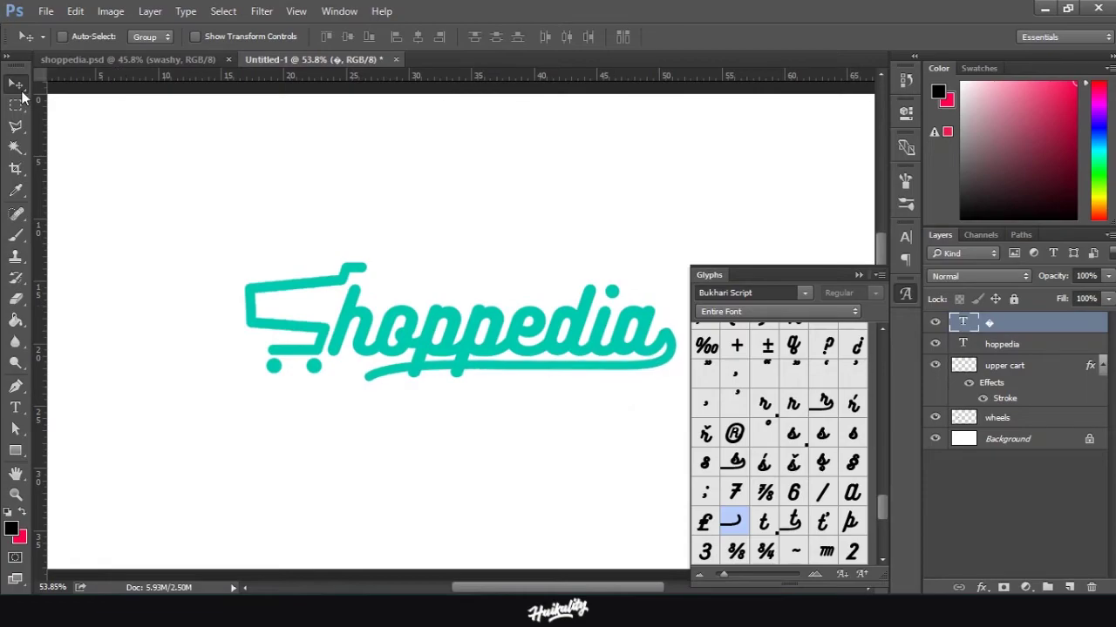
click(15, 104)
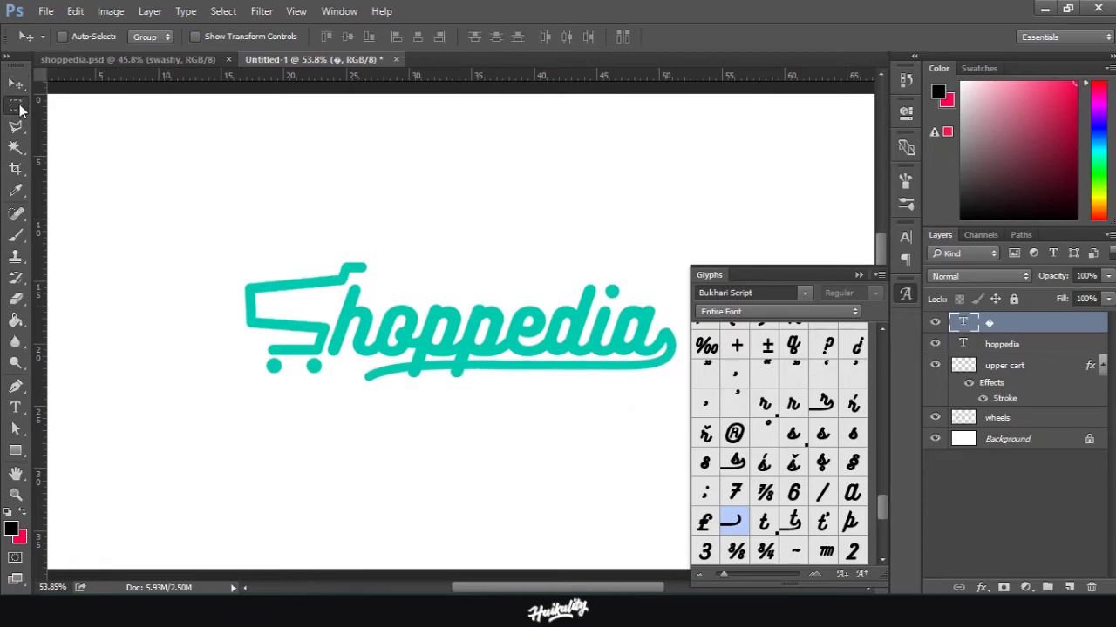
right_click(484, 323)
click(505, 455)
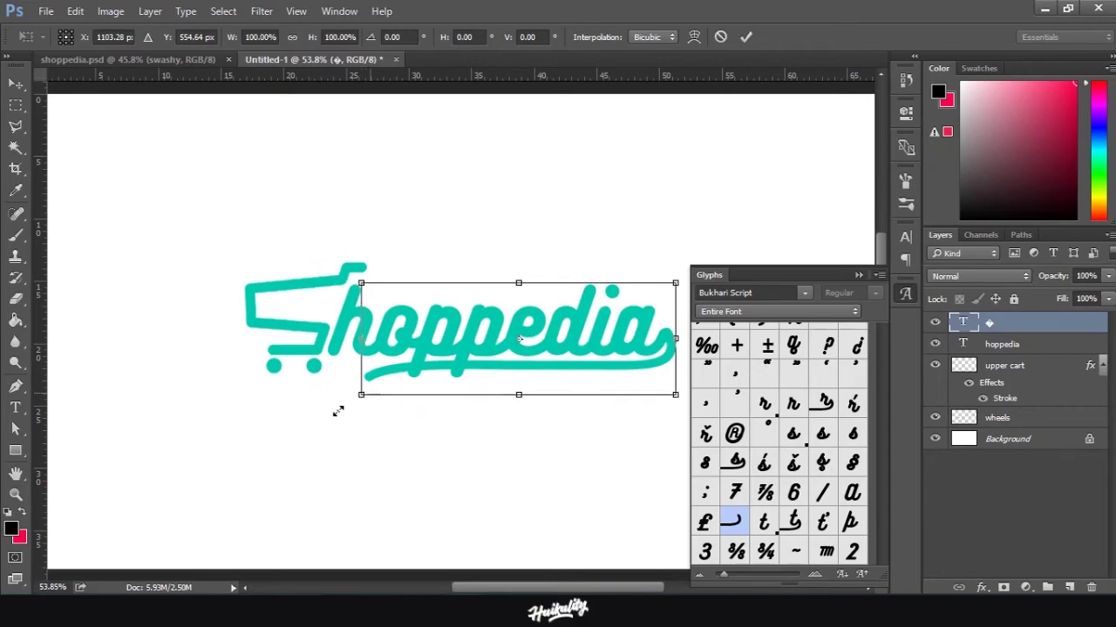
drag(338, 412, 336, 413)
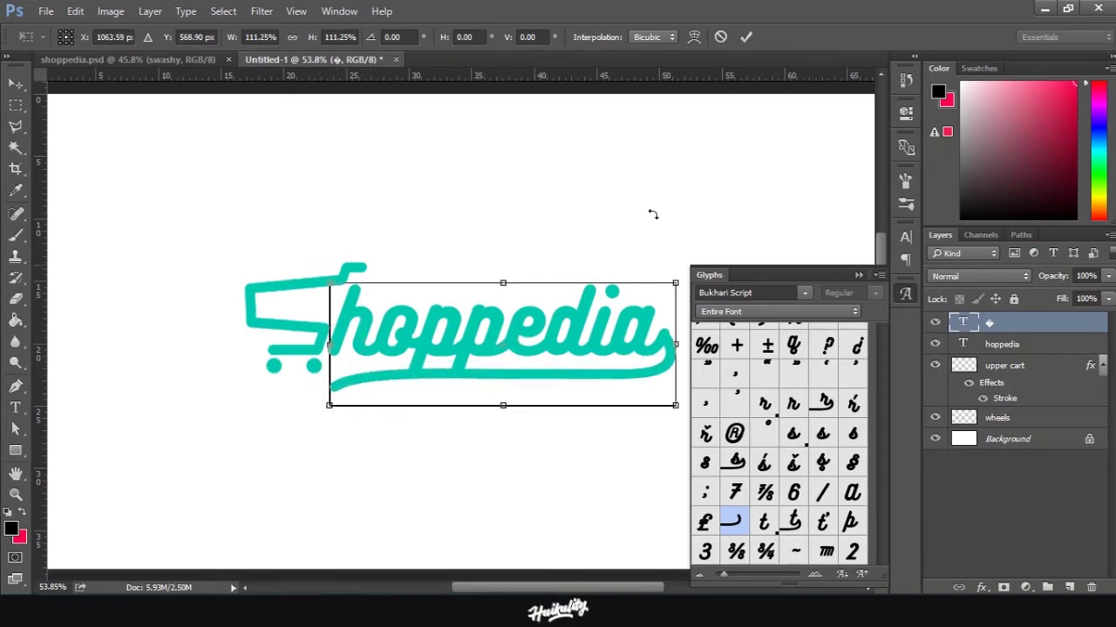
click(746, 37)
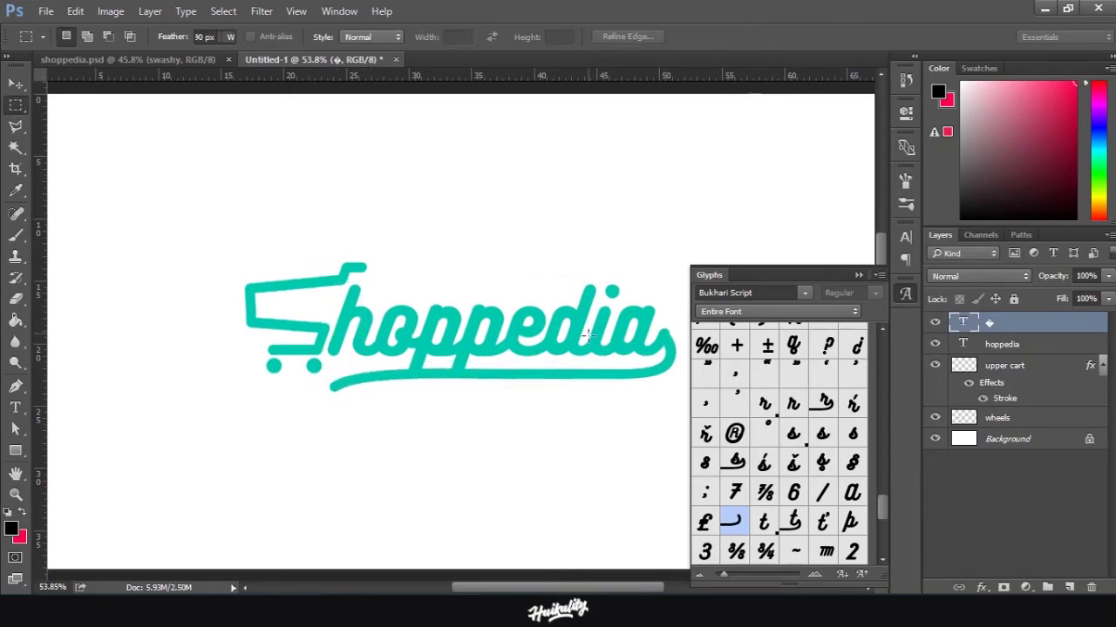
Shift the swash to meet the final 'a' and nudge it slightly down.
scroll(725, 341, up, 3)
scroll(725, 341, up, 1)
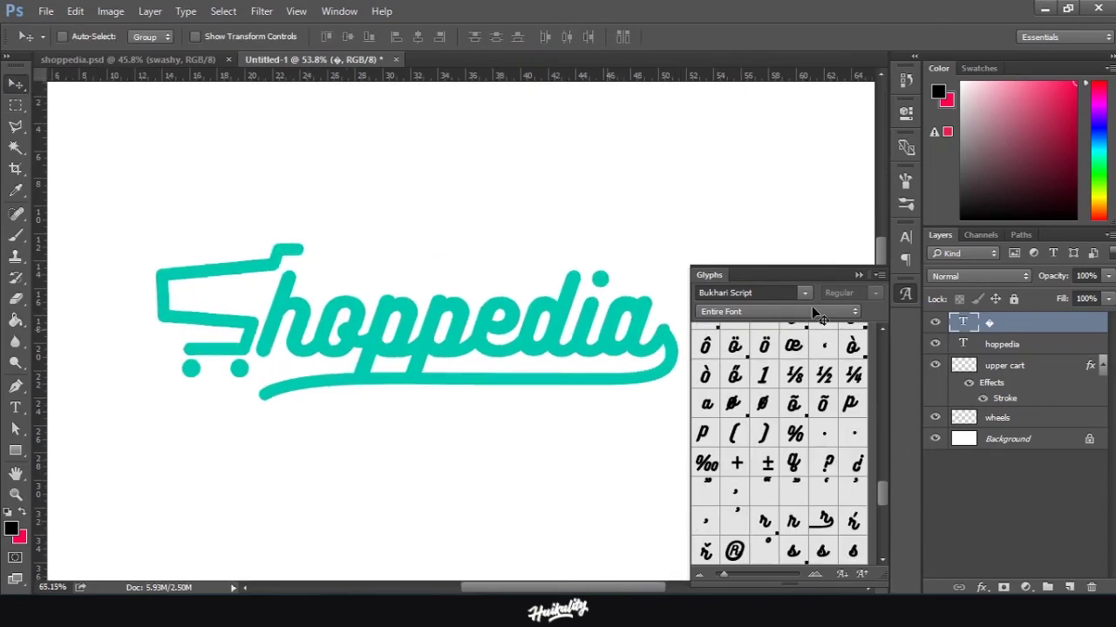
click(859, 274)
scroll(673, 358, up, 2)
drag(673, 358, 671, 356)
key(Down)
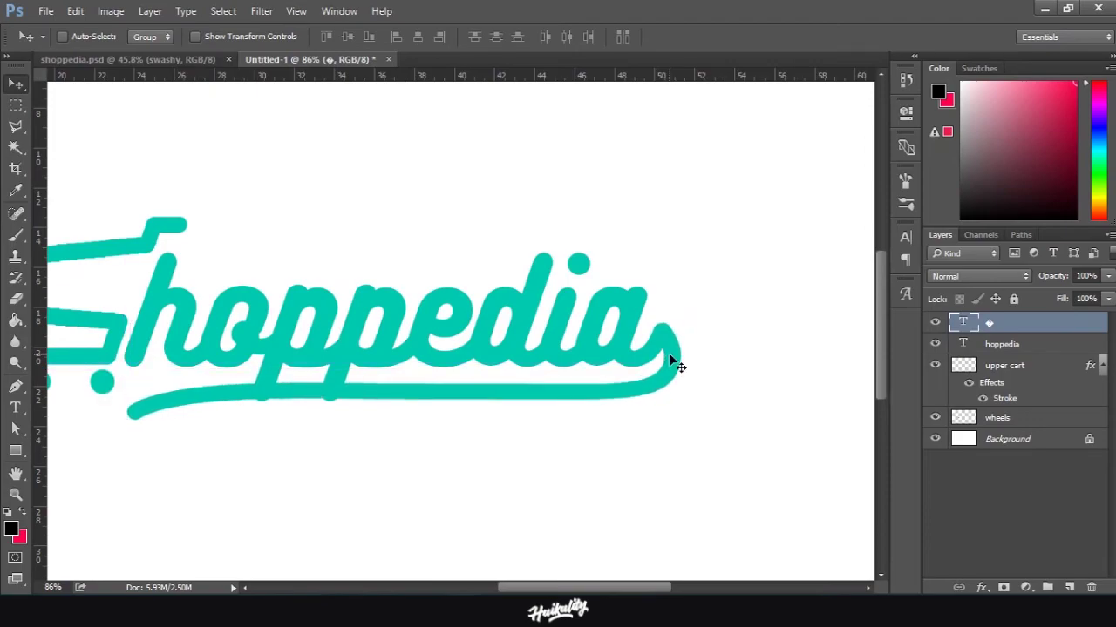
Resize the swash to about 98% width and 102.5% height, then fit the canvas in view.
click(16, 104)
right_click(351, 333)
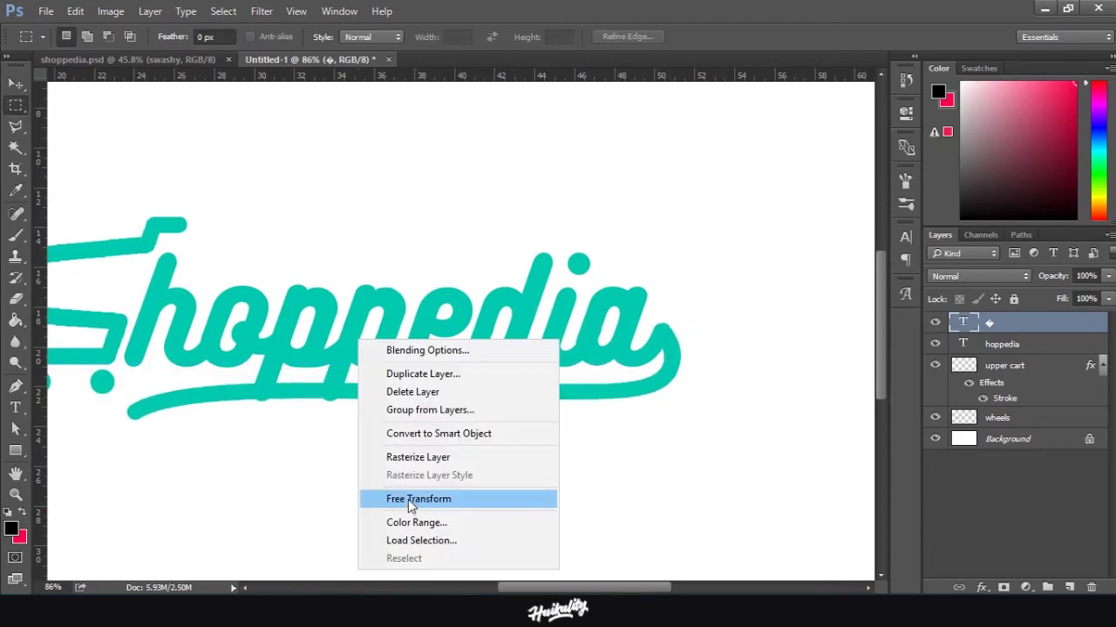
click(408, 500)
drag(405, 443, 405, 447)
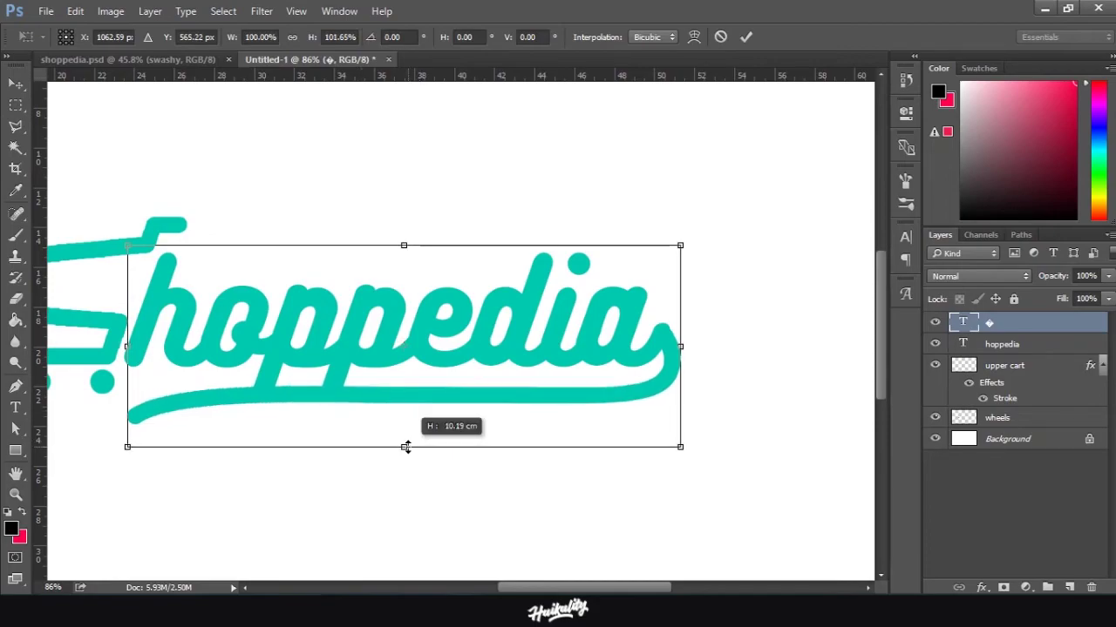
drag(127, 346, 136, 352)
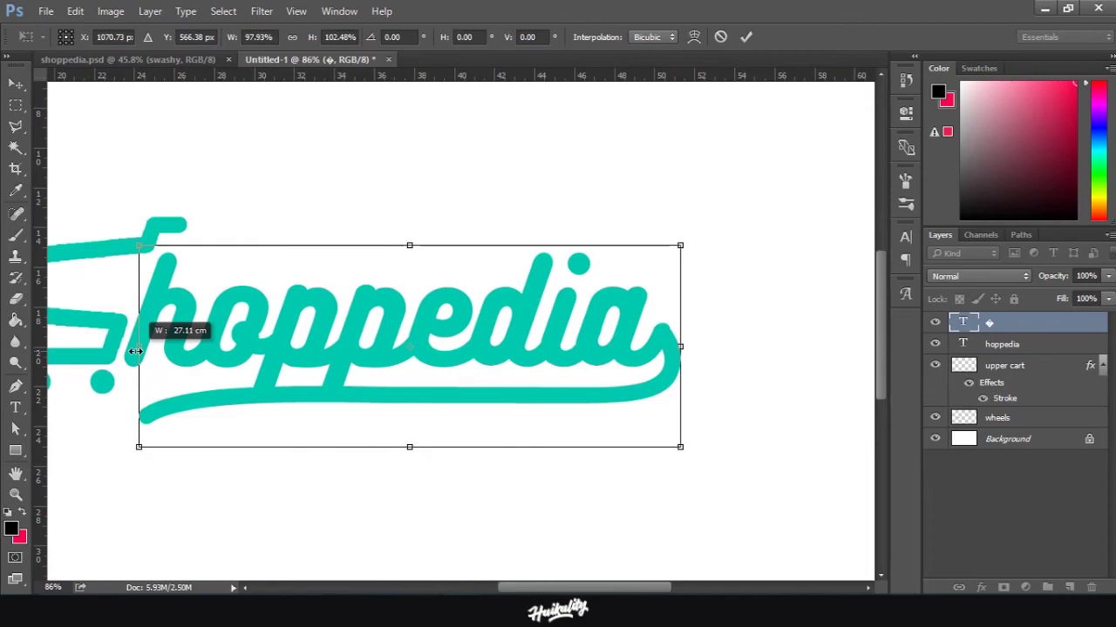
click(746, 37)
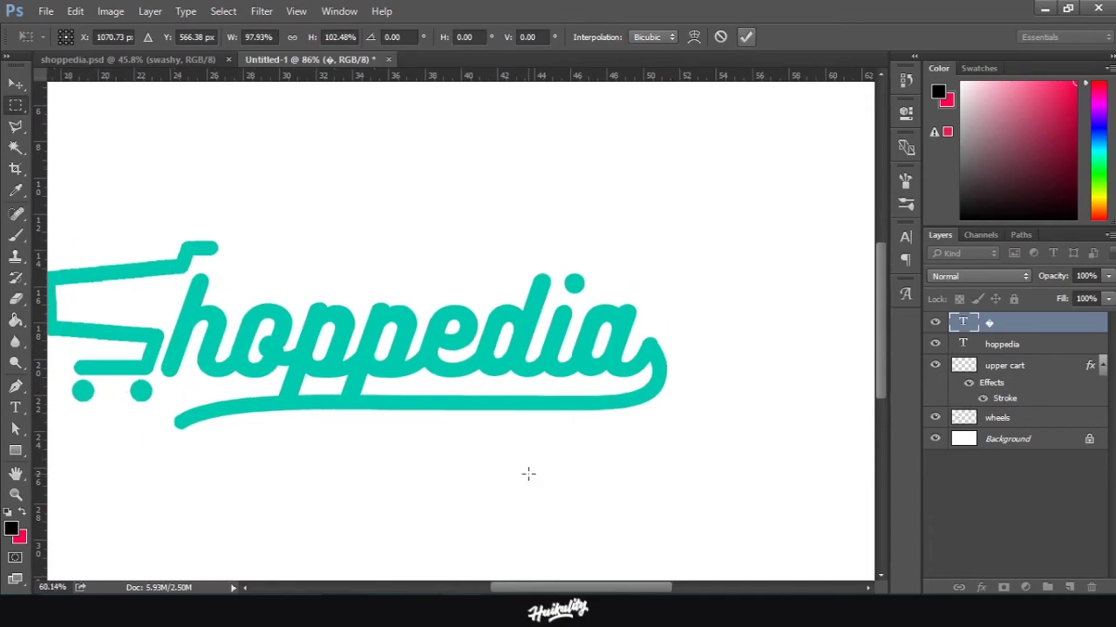
key(ctrl+0)
scroll(483, 359, up, 2)
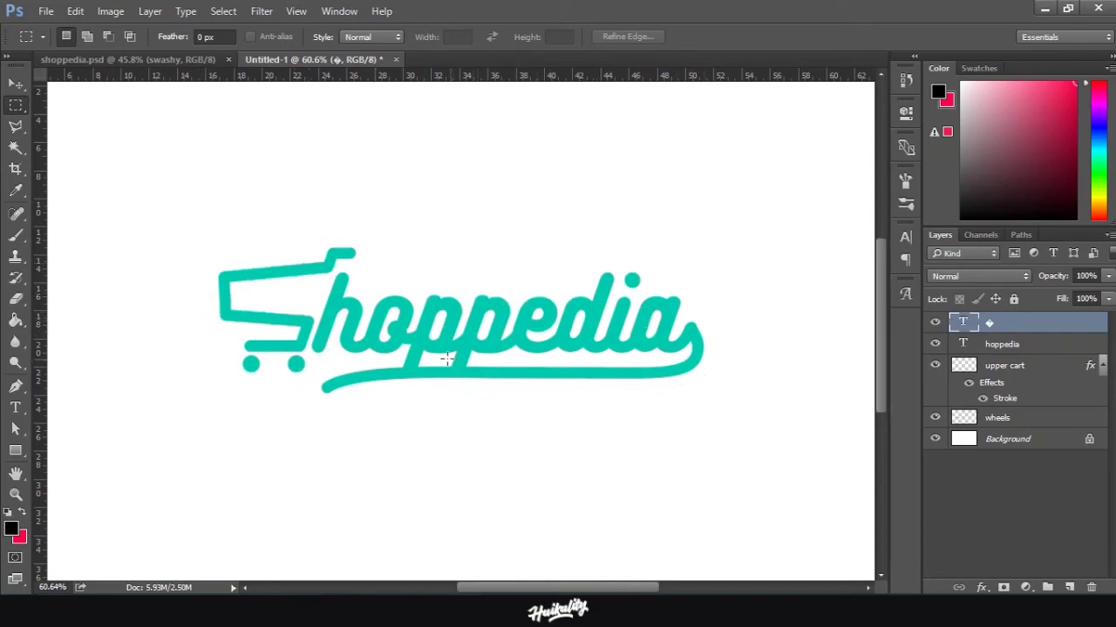
scroll(272, 333, up, 1)
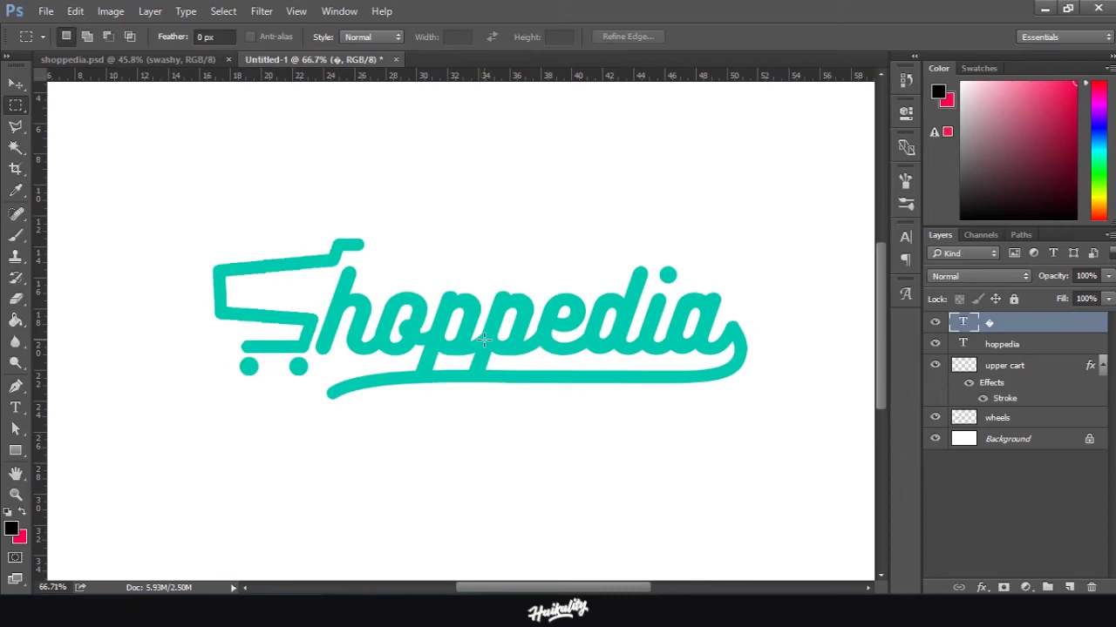
scroll(356, 342, down, 2)
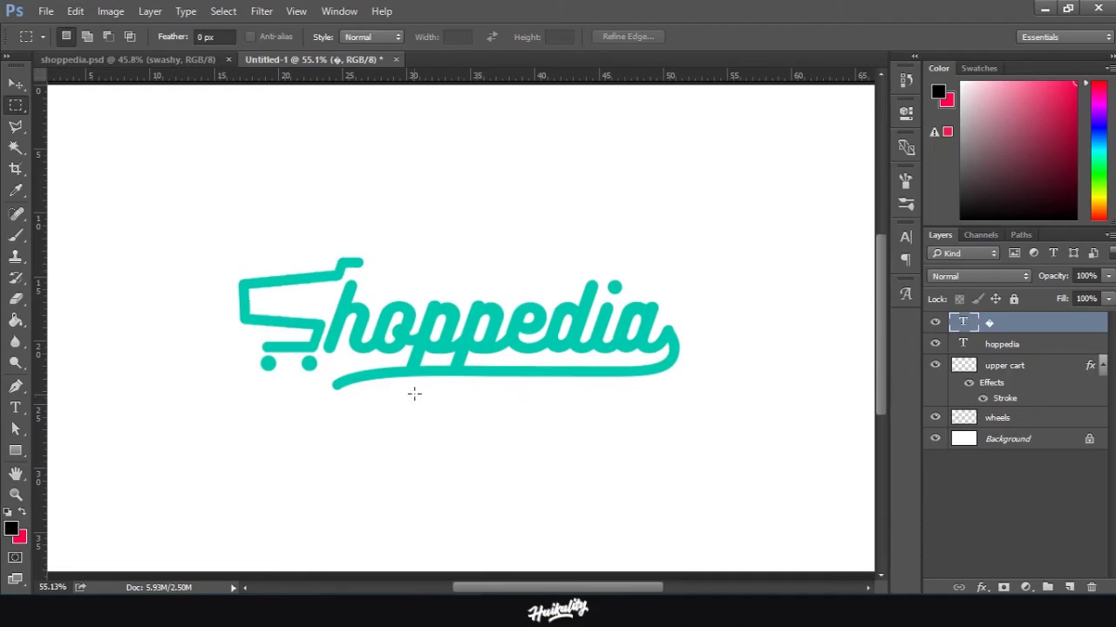
scroll(410, 383, up, 1)
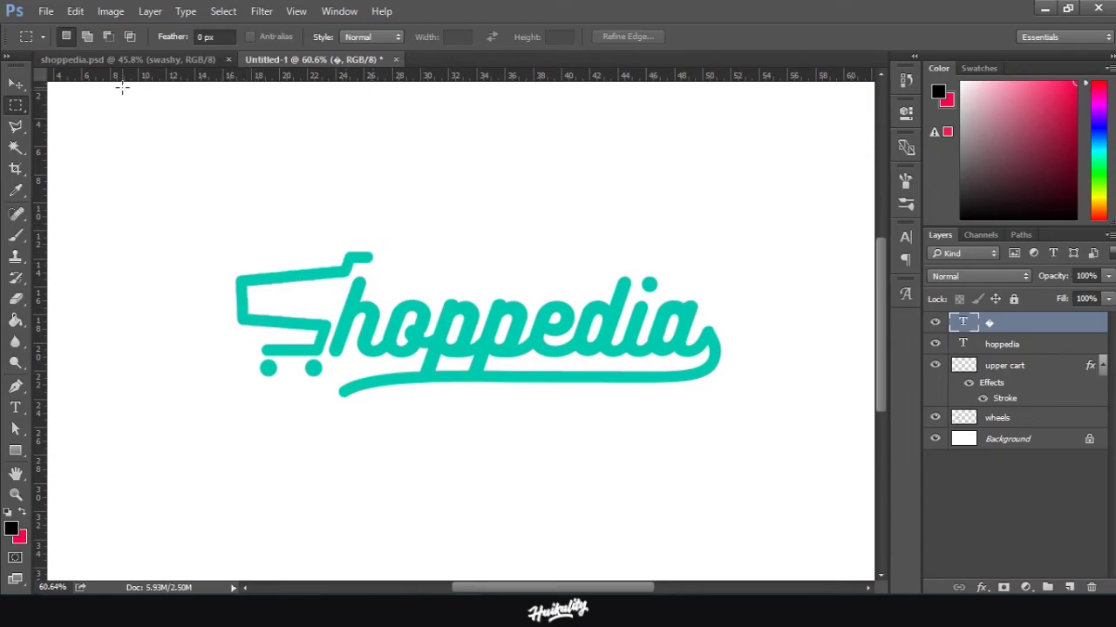
click(105, 56)
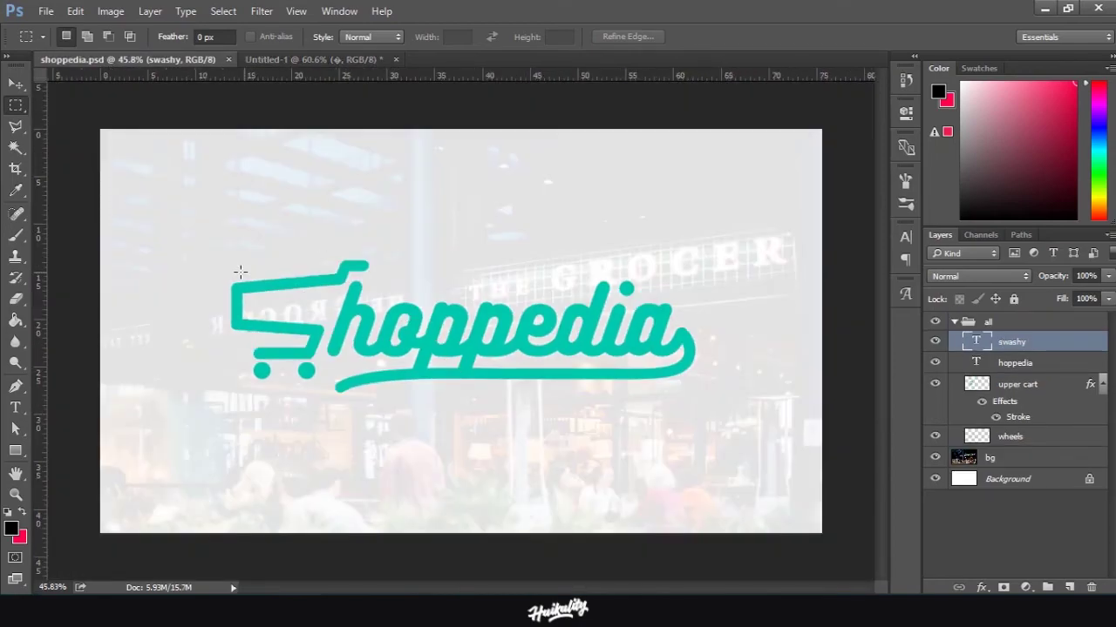
scroll(241, 271, up, 2)
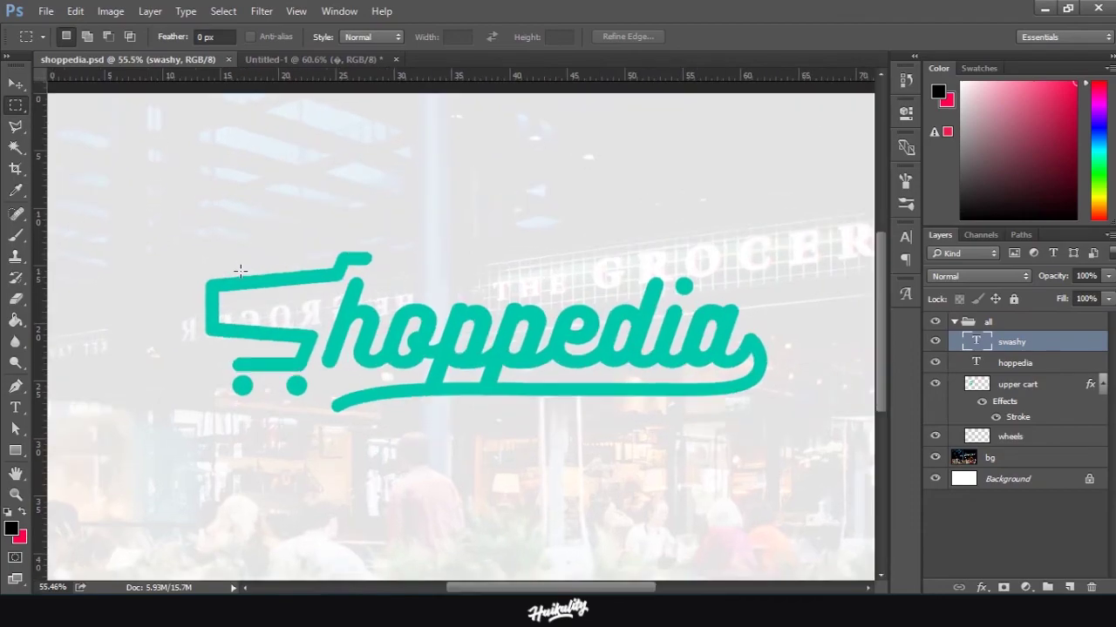
click(314, 61)
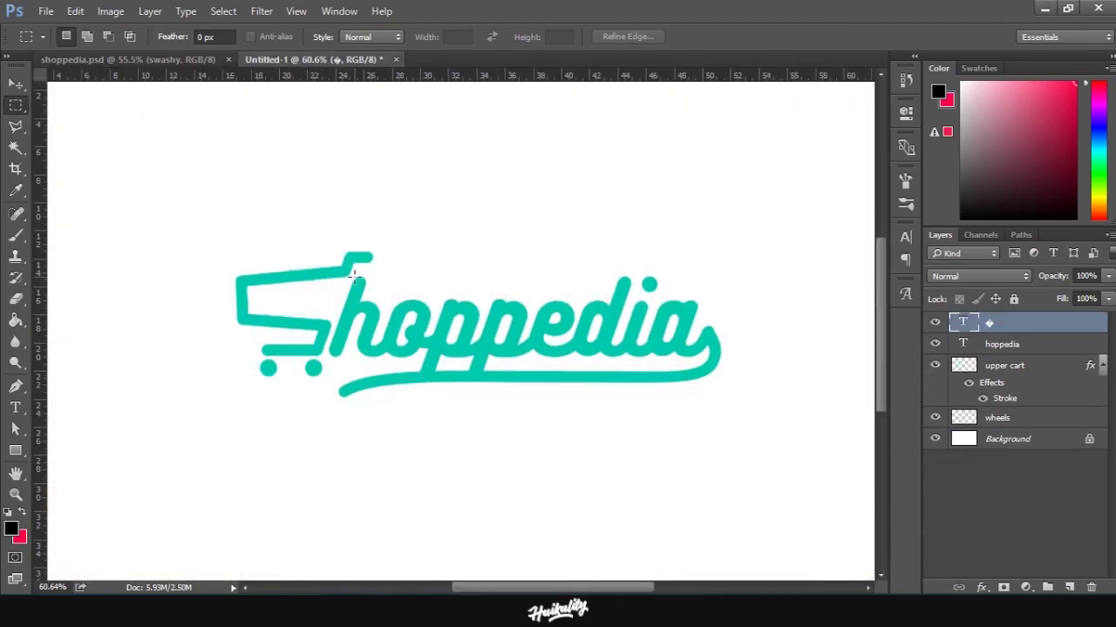
click(139, 58)
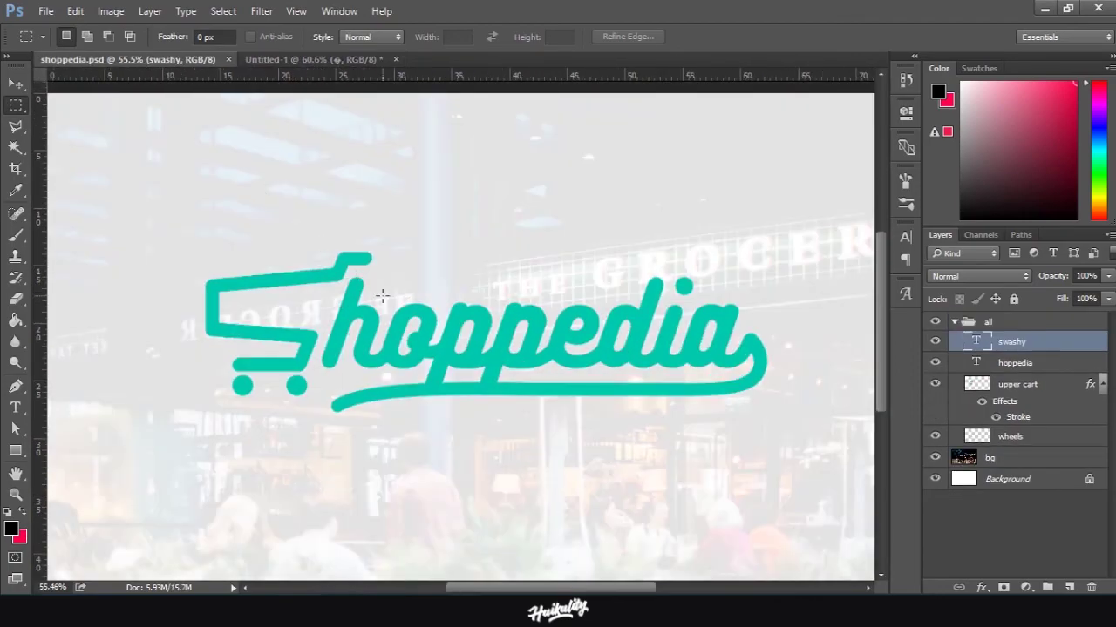
click(287, 61)
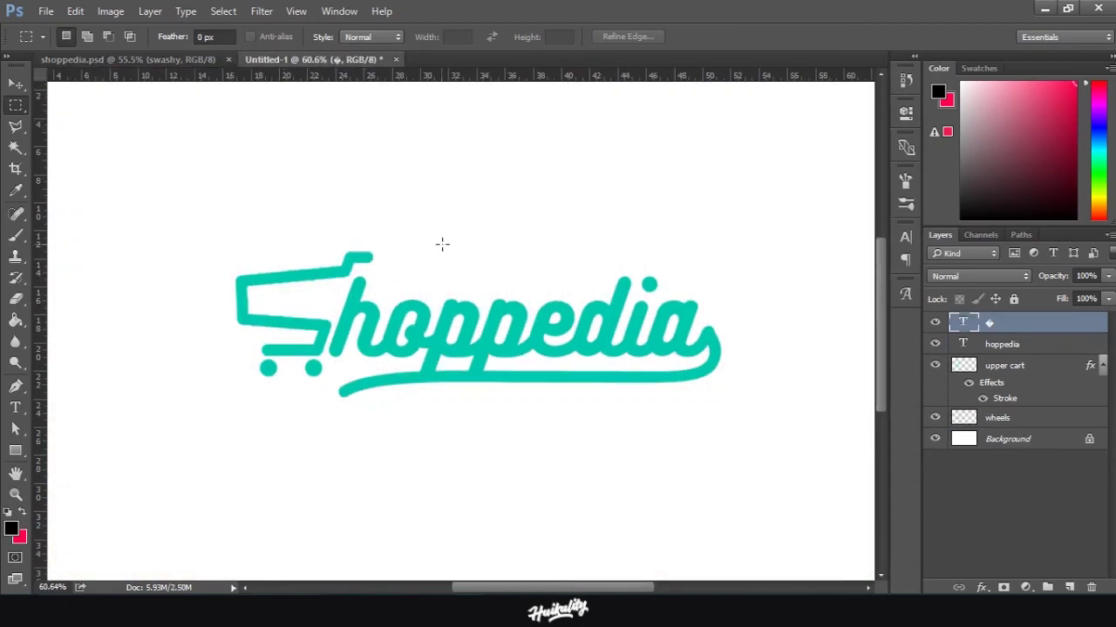